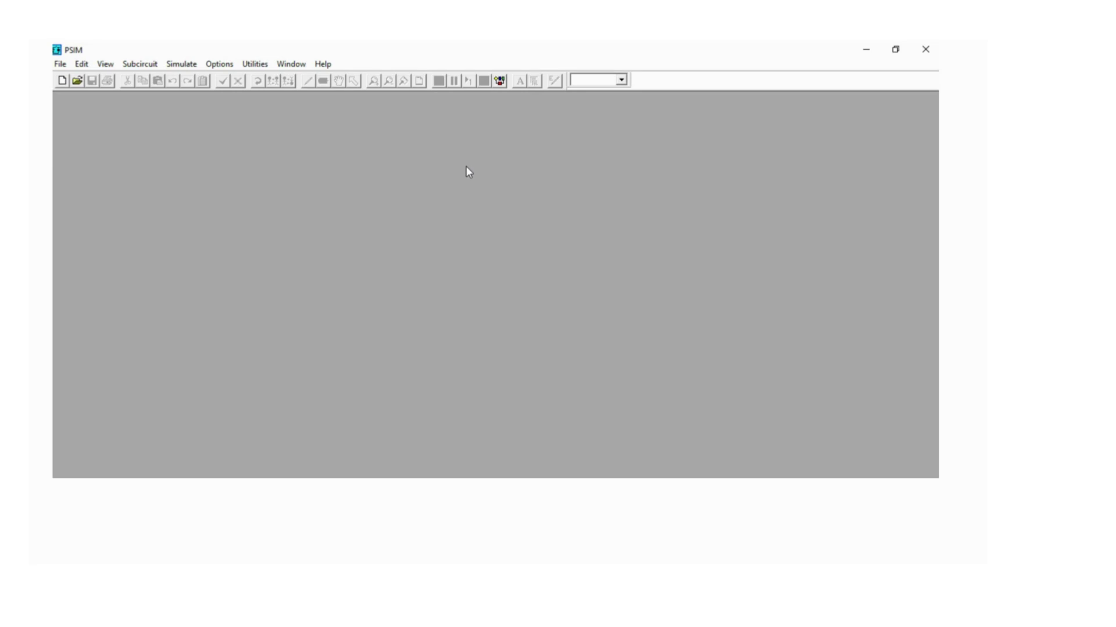
Create a new blank schematic and maximize its window.
left_click(62, 68)
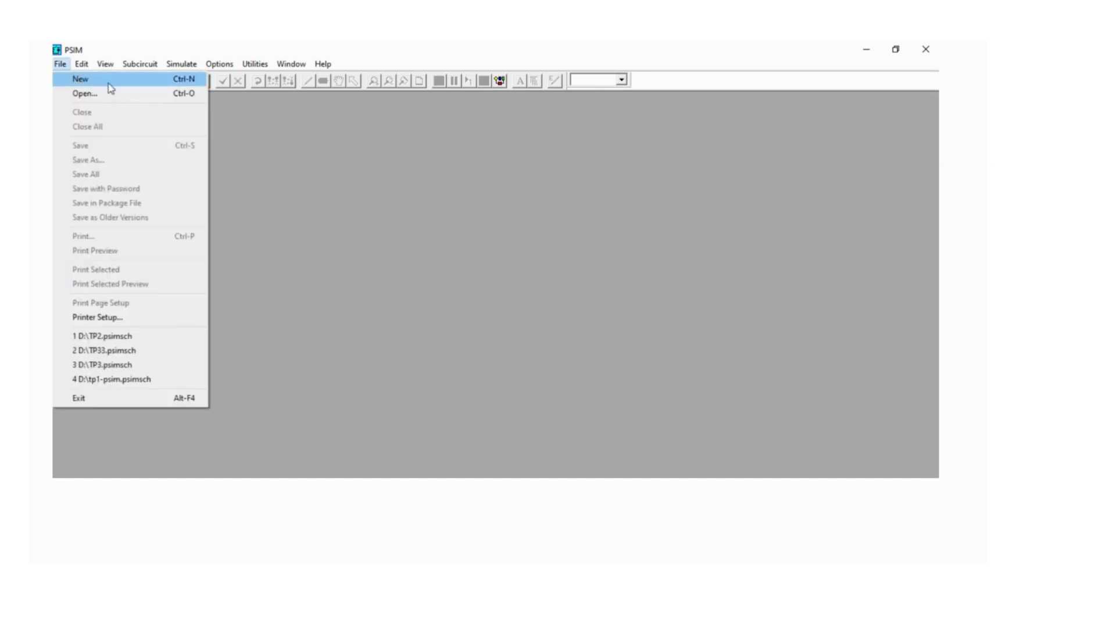
left_click(264, 123)
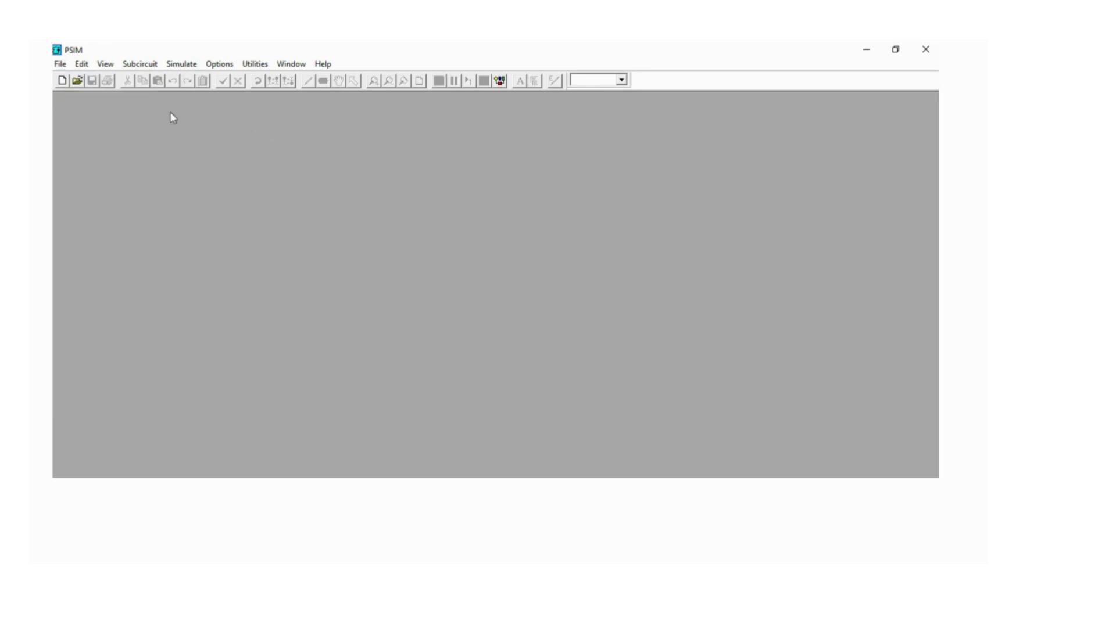
left_click(62, 81)
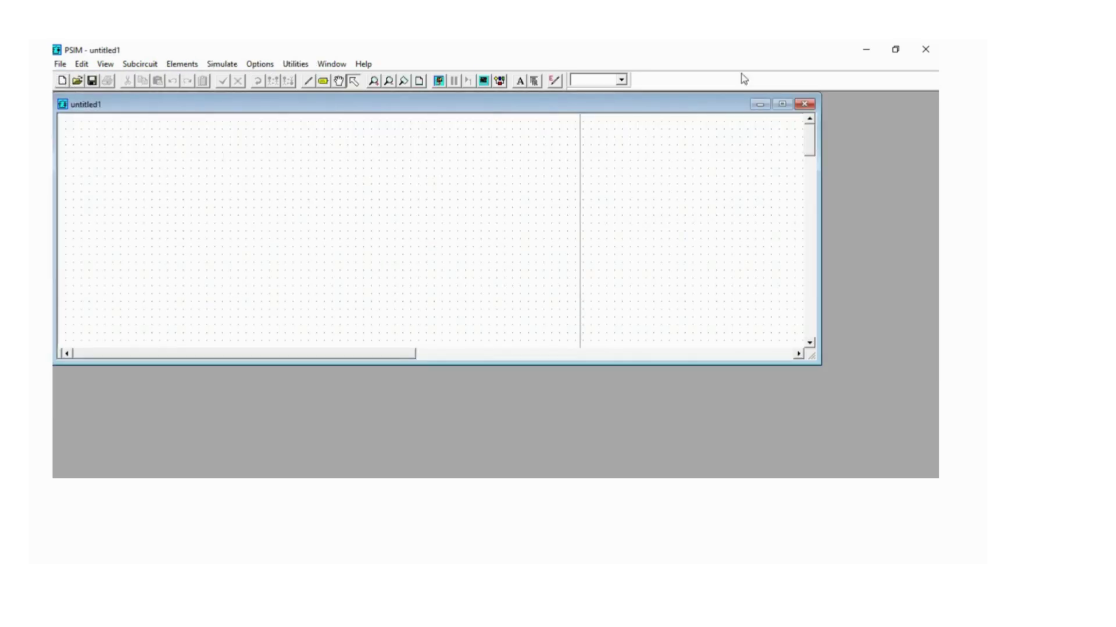
left_click(780, 106)
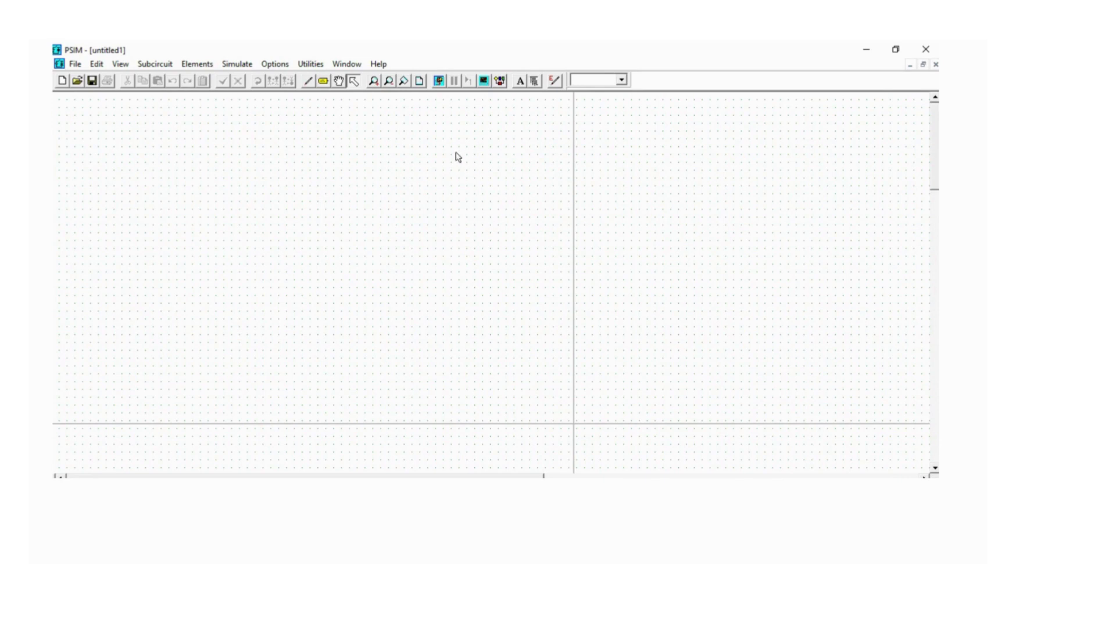
Examine the available element categories, including Power, Control, Sources and Symbols, and the components each one offers.
left_click(198, 64)
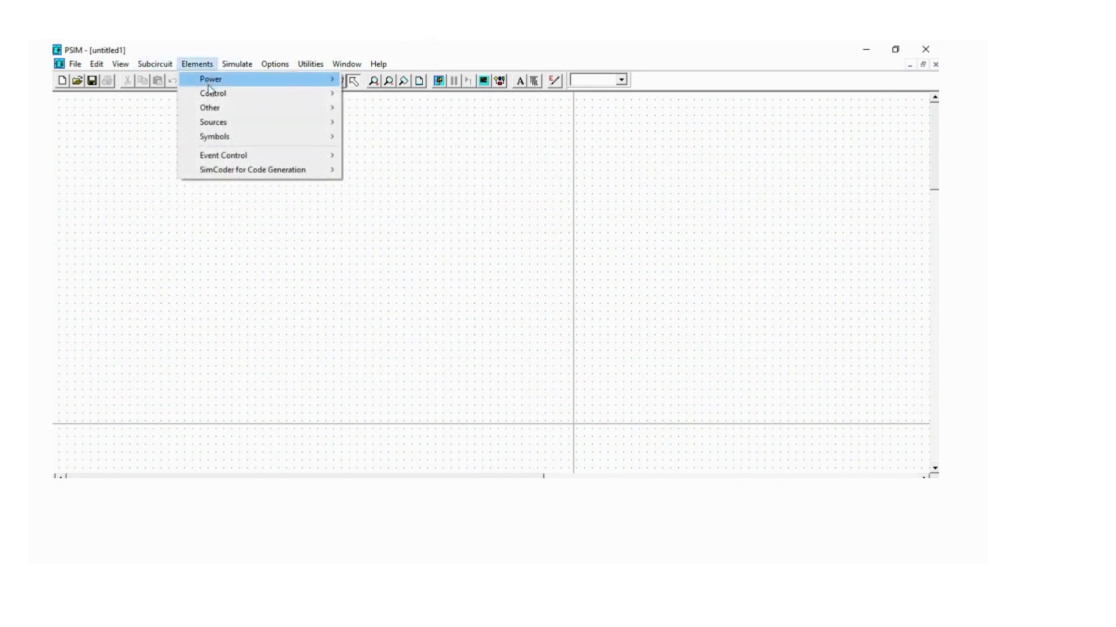
mouse_move(231, 85)
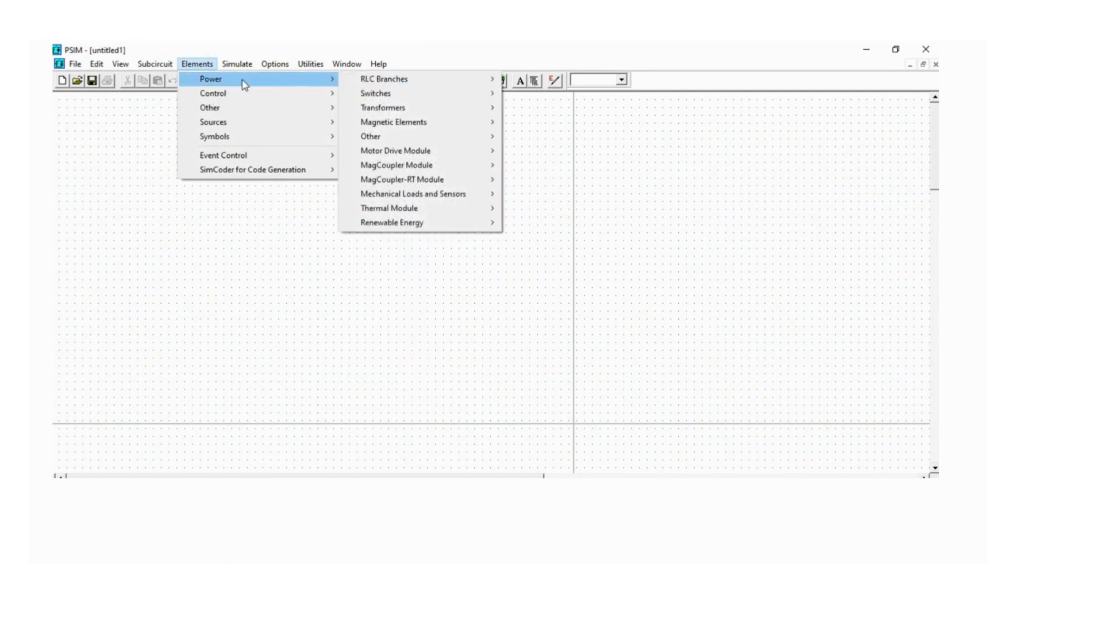
mouse_move(377, 82)
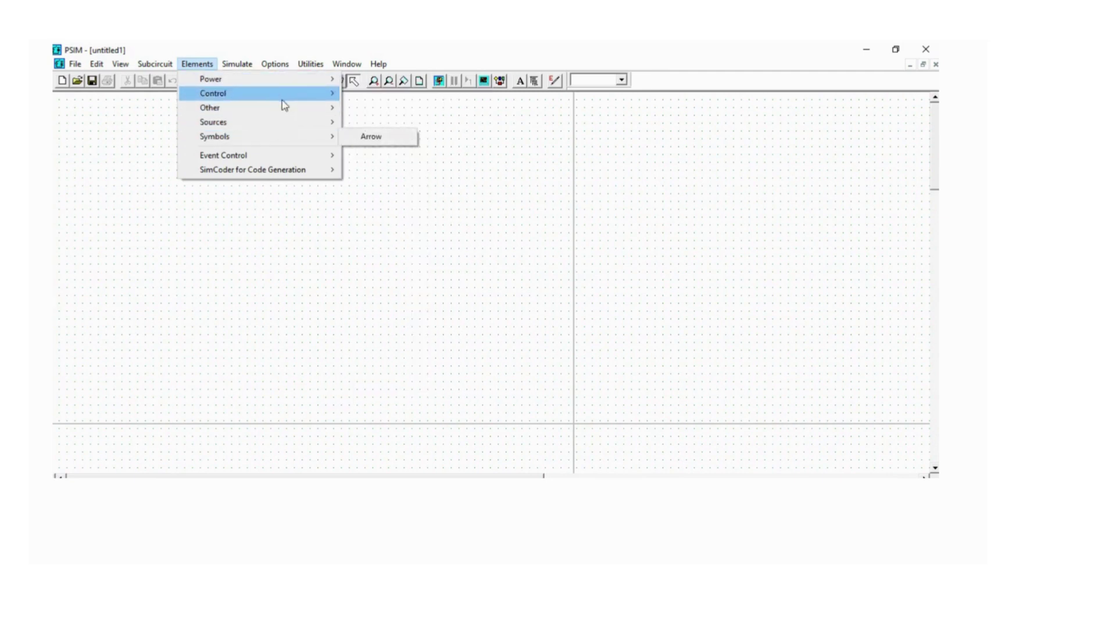
mouse_move(308, 88)
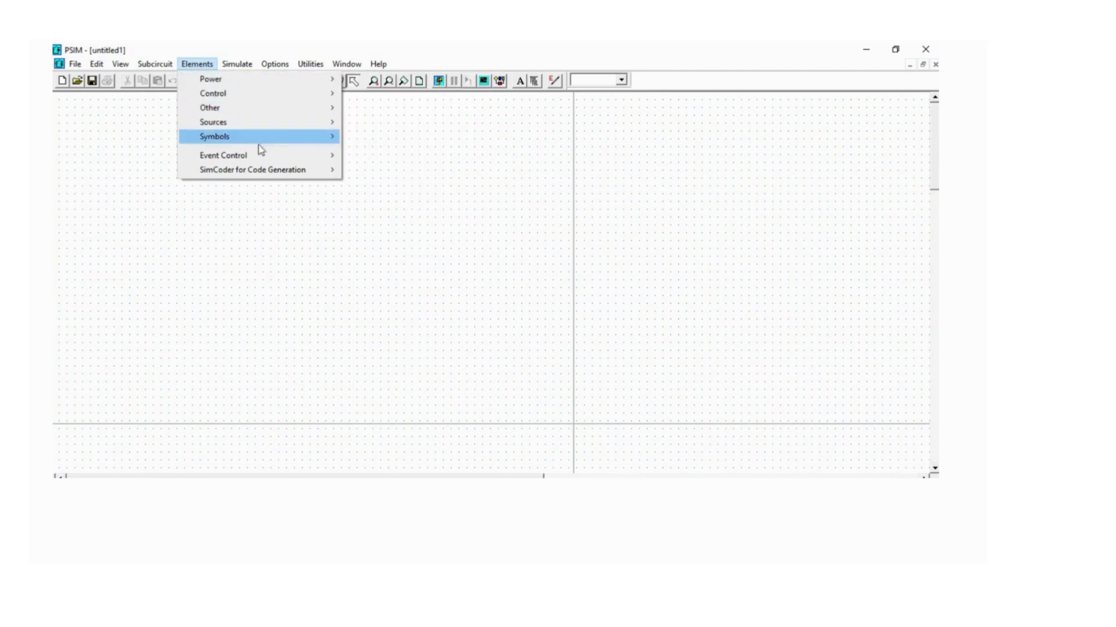
left_click(144, 141)
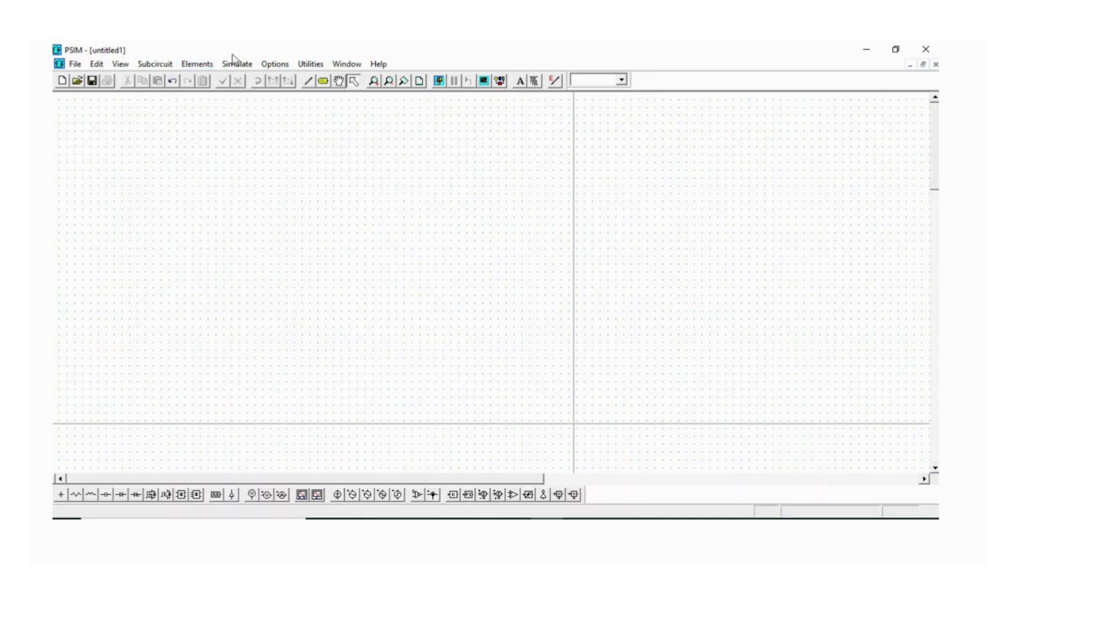
left_click(195, 66)
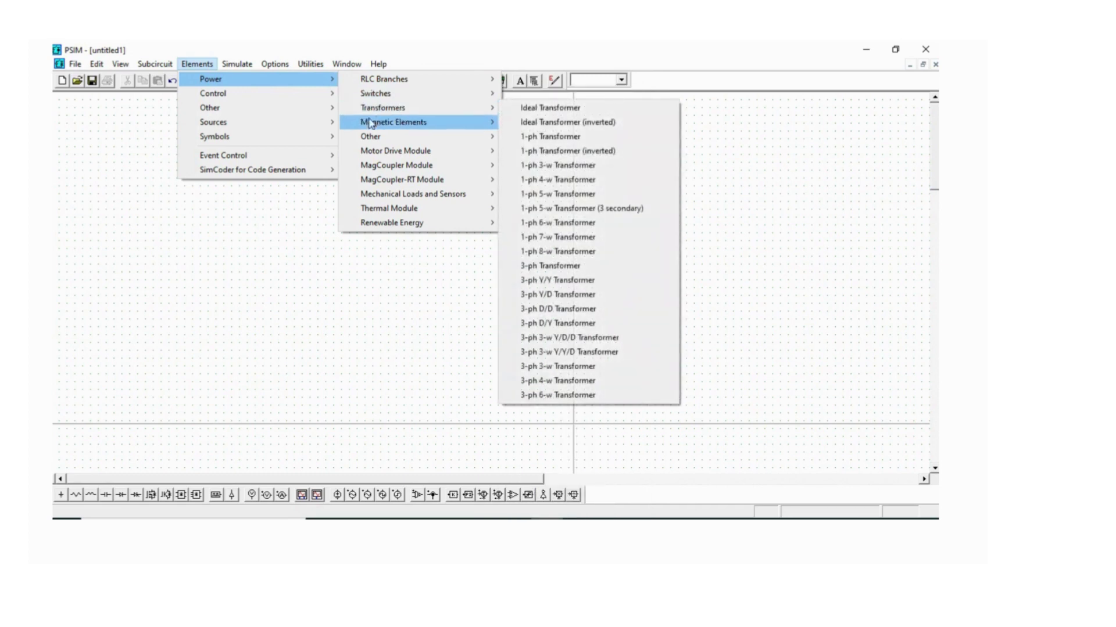
left_click(304, 65)
left_click(279, 66)
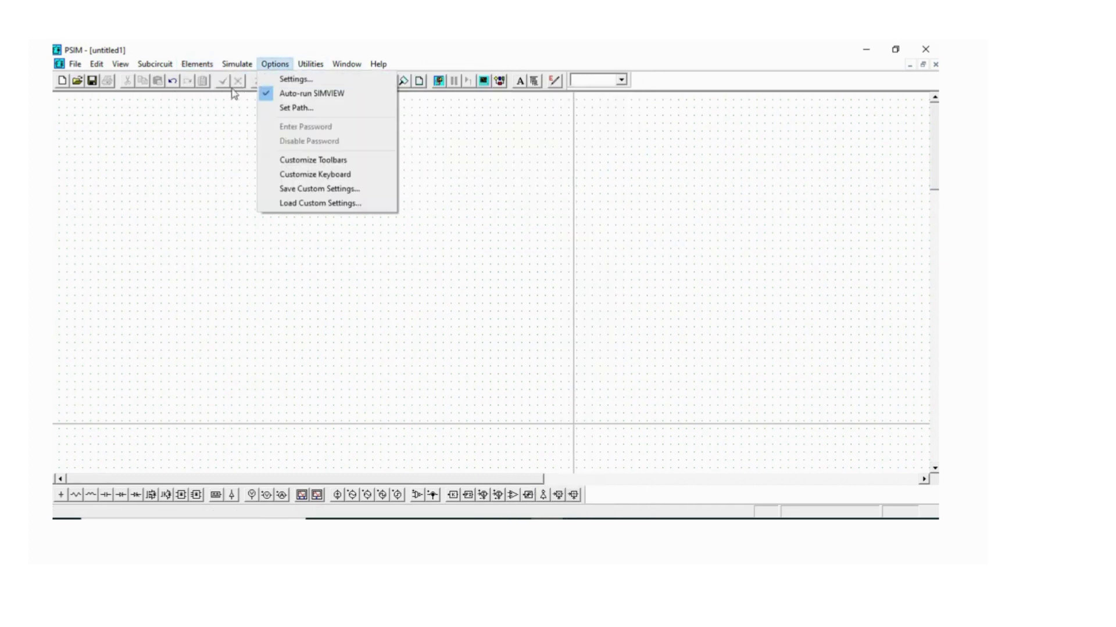
key("Escape")
left_click(191, 67)
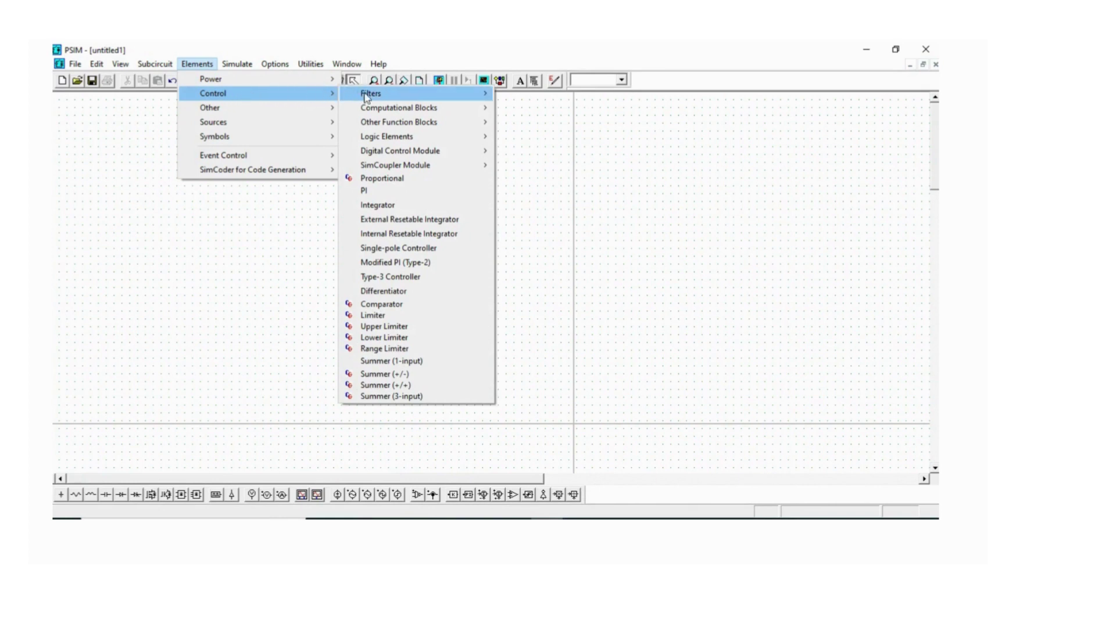
mouse_move(372, 99)
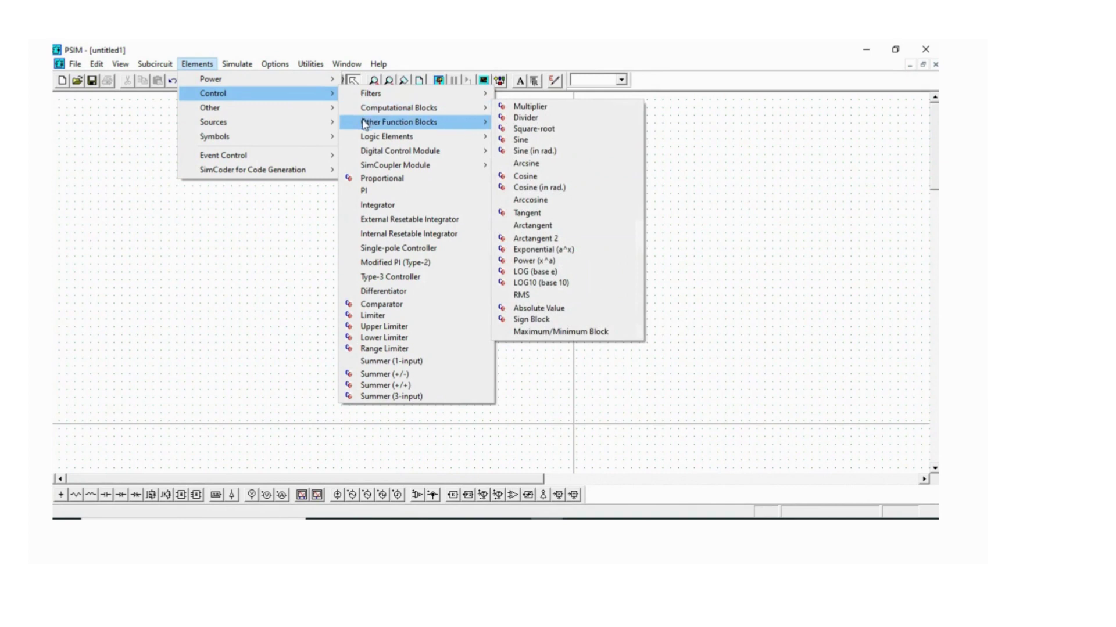
mouse_move(270, 110)
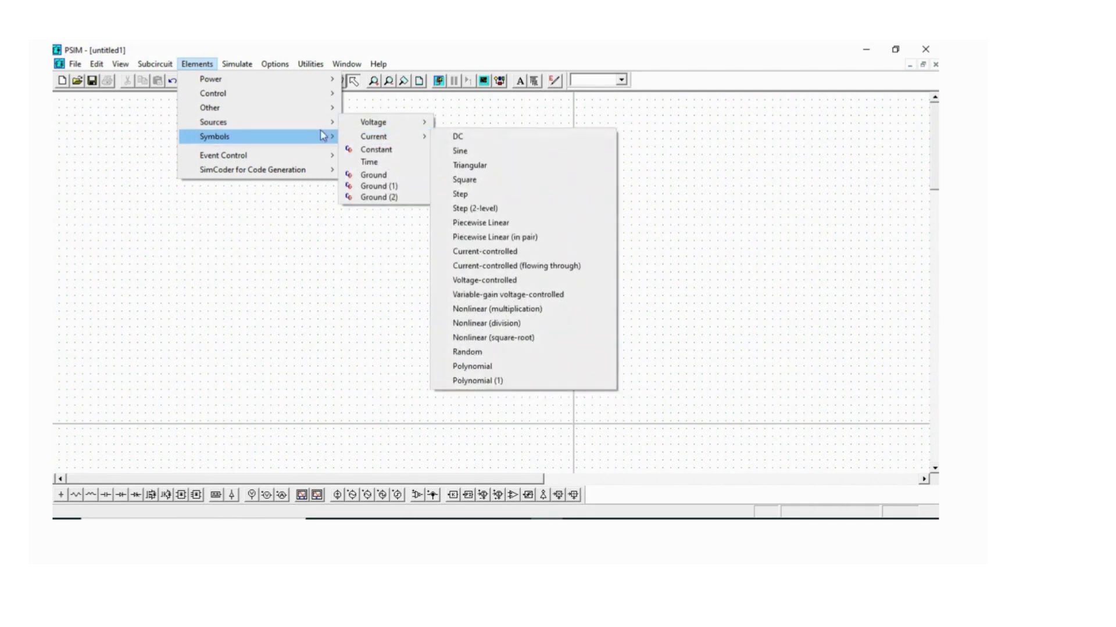
mouse_move(232, 144)
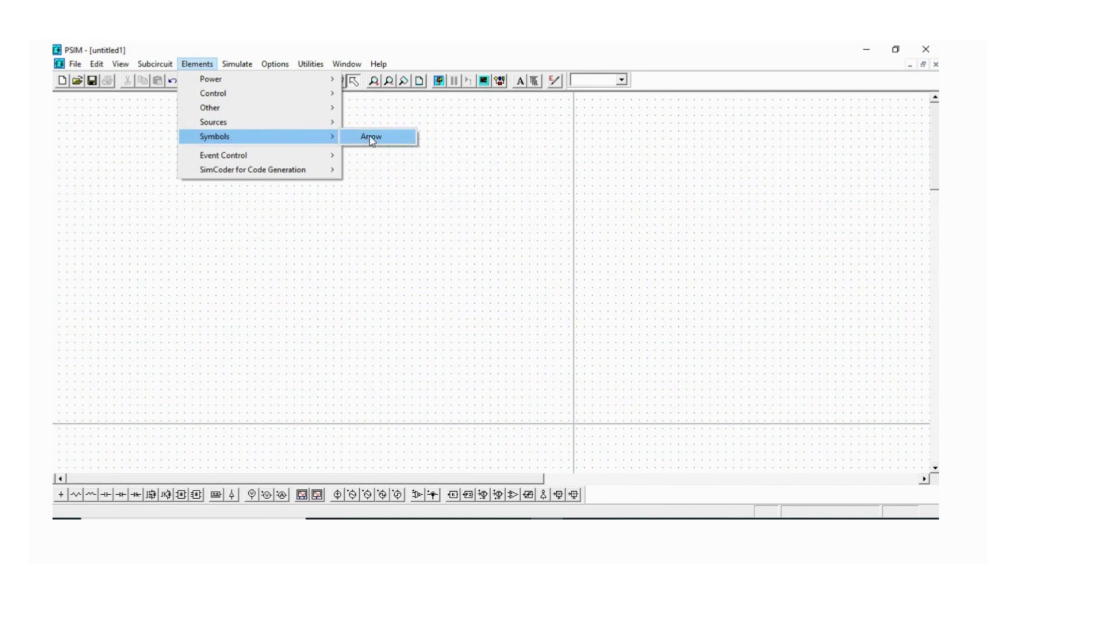
left_click(399, 207)
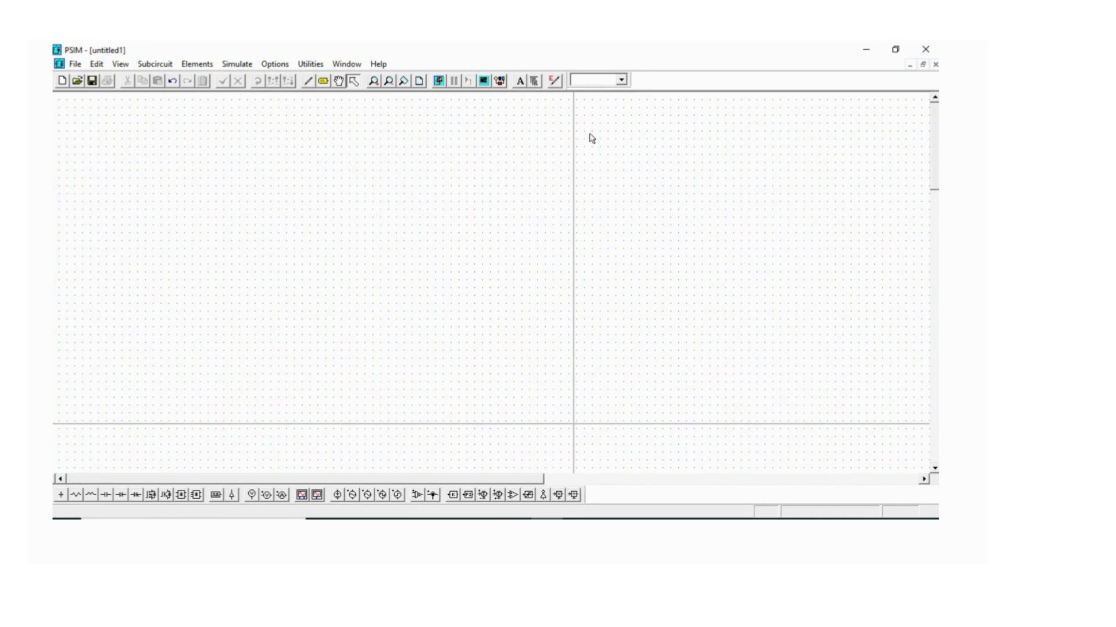
Check the list of recently used elements.
left_click(599, 86)
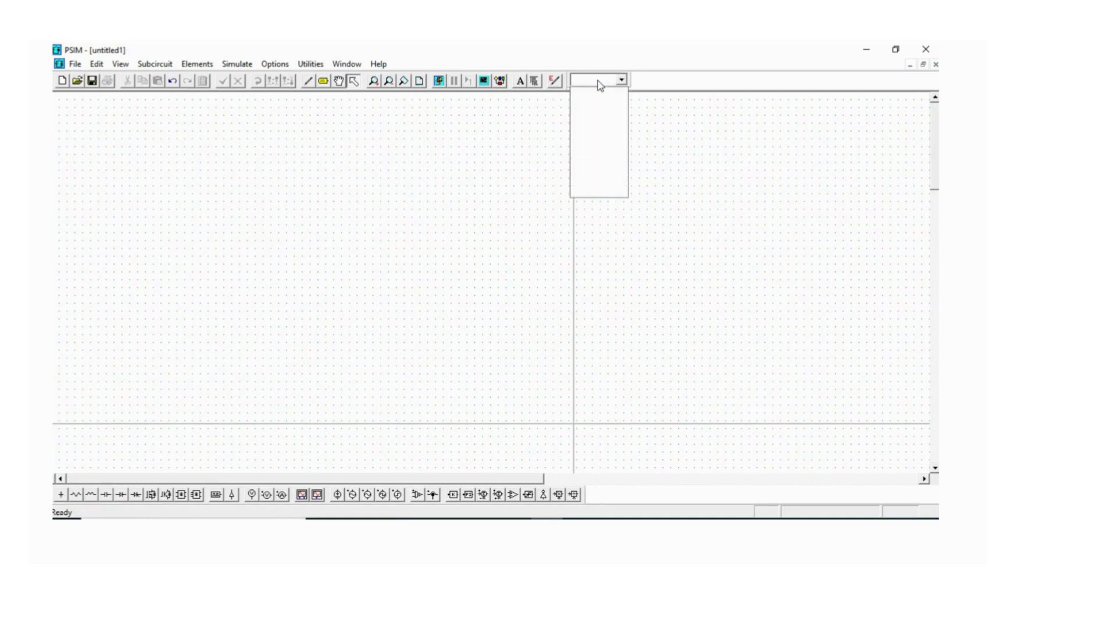
left_click(600, 85)
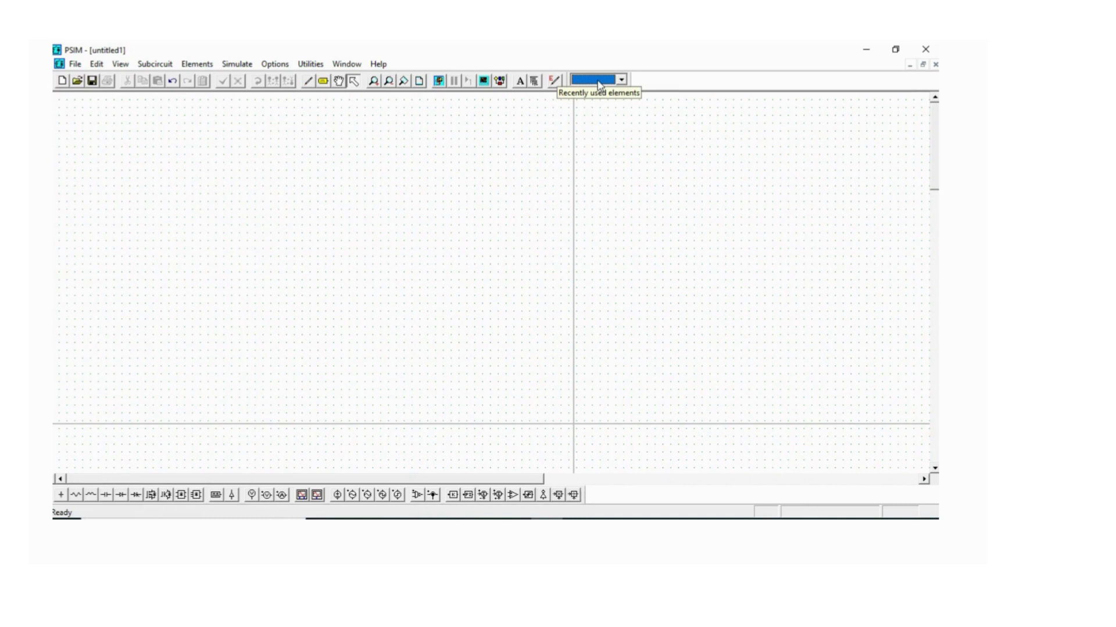
left_click(599, 84)
left_click(420, 196)
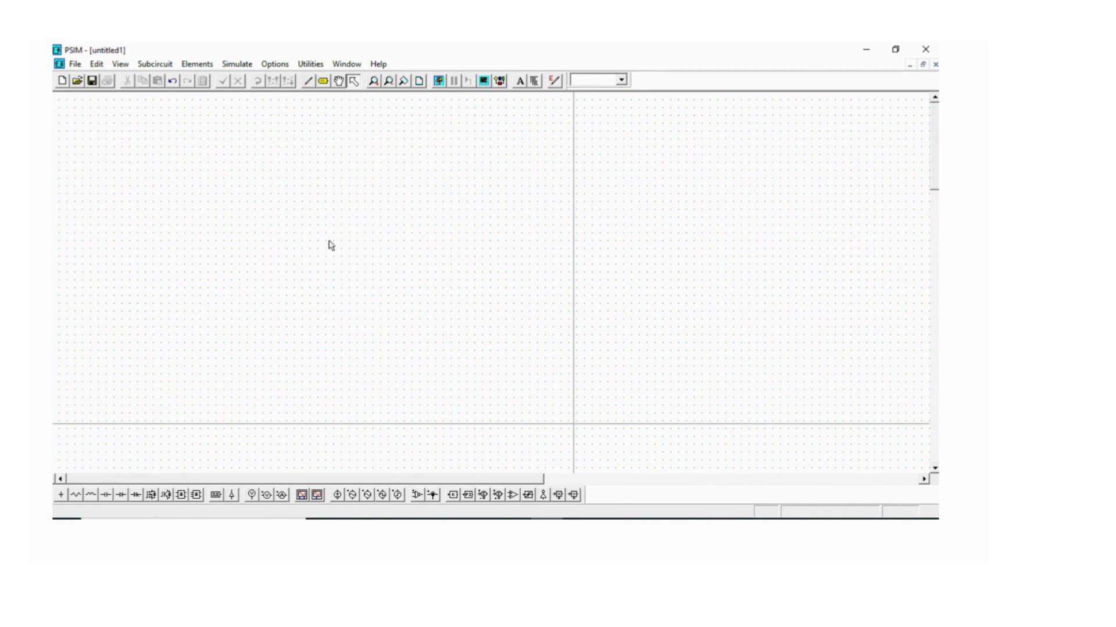
Search the element library for "resis" and close the Library Browser.
left_click(534, 82)
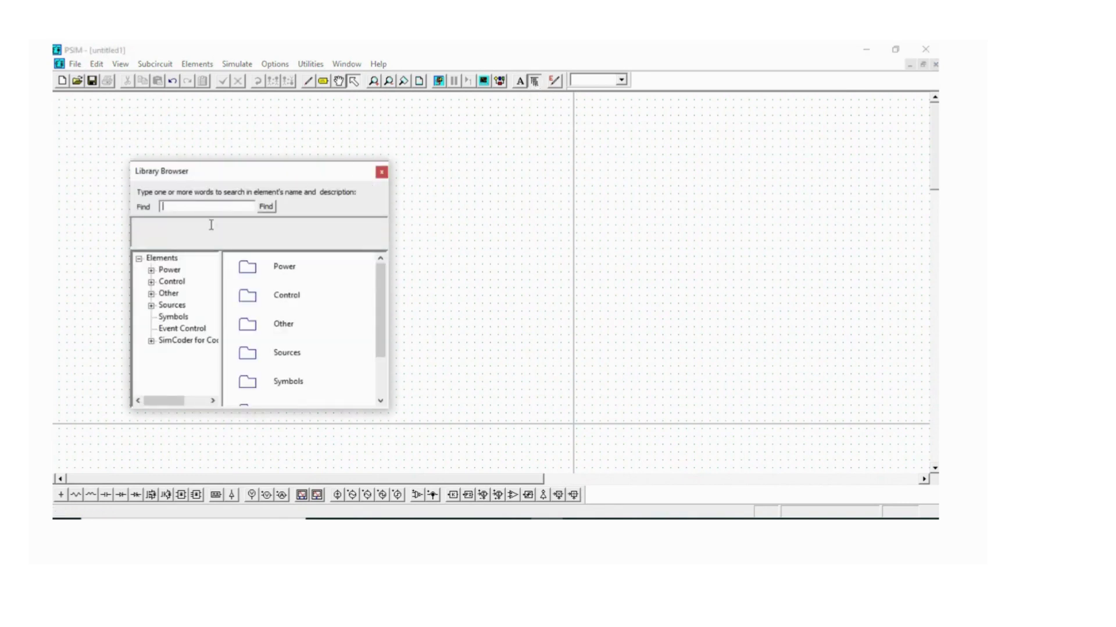
type("r")
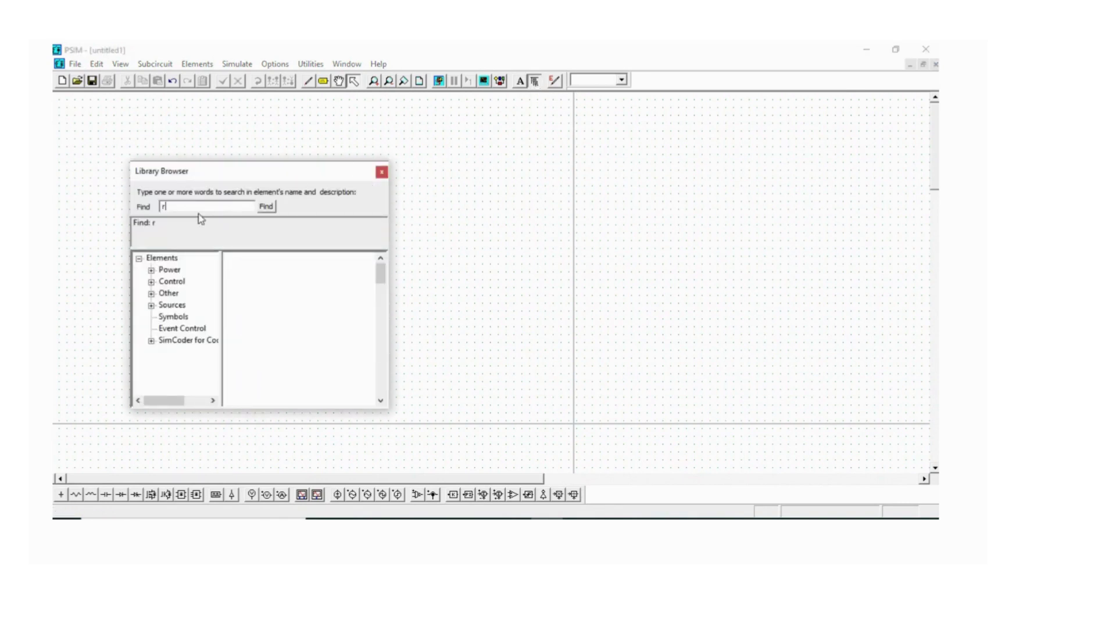
type("esis")
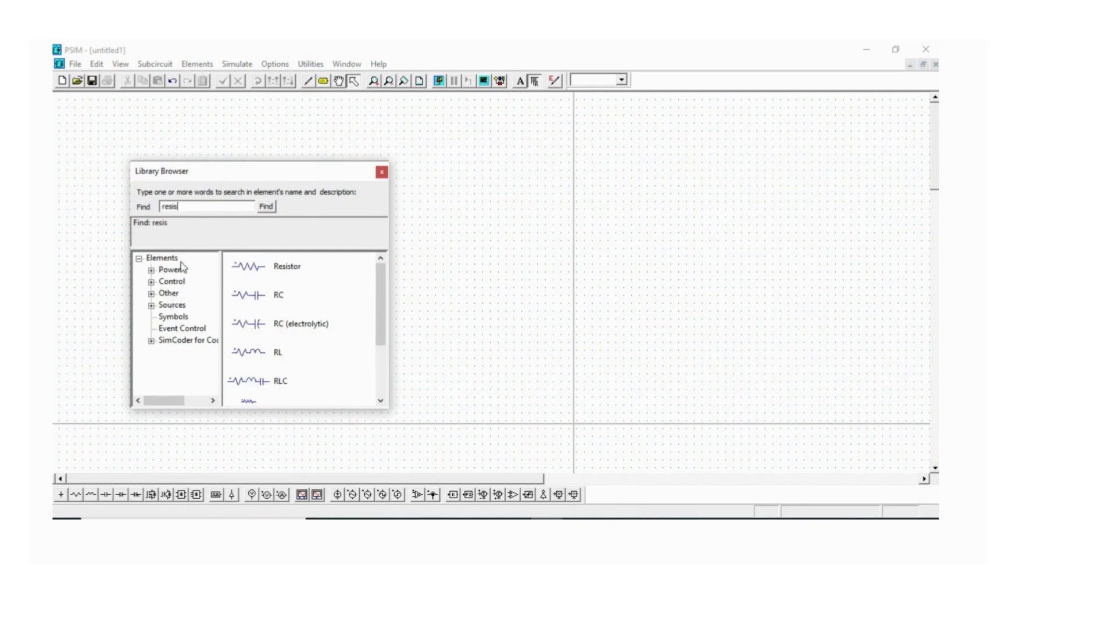
key("BackSpace")
key("BackSpace")
key("BackSpace")
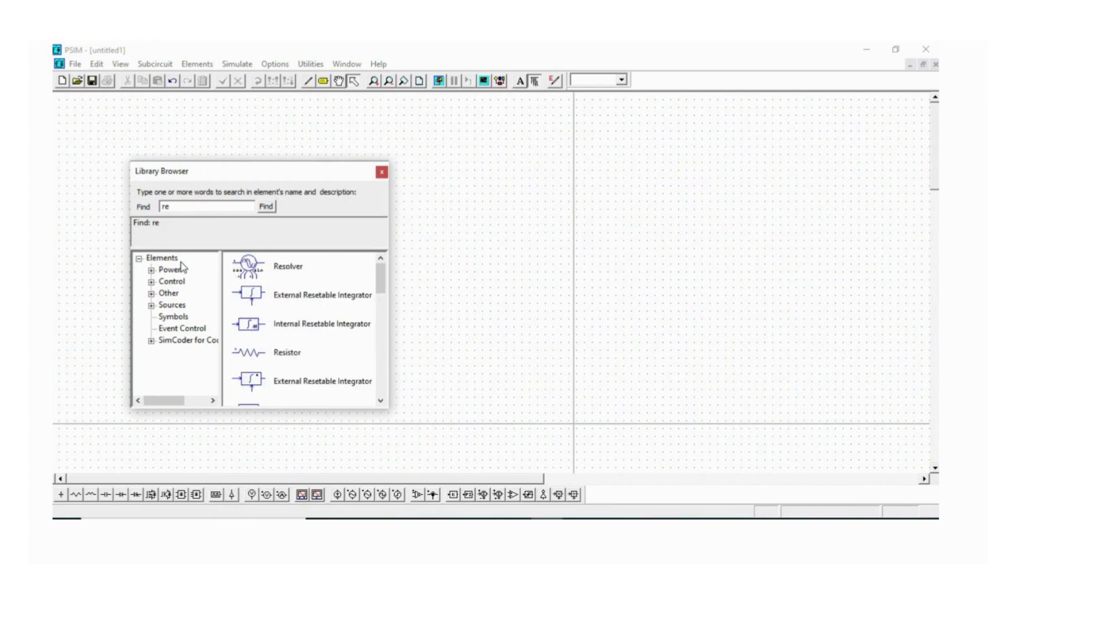
type("sis")
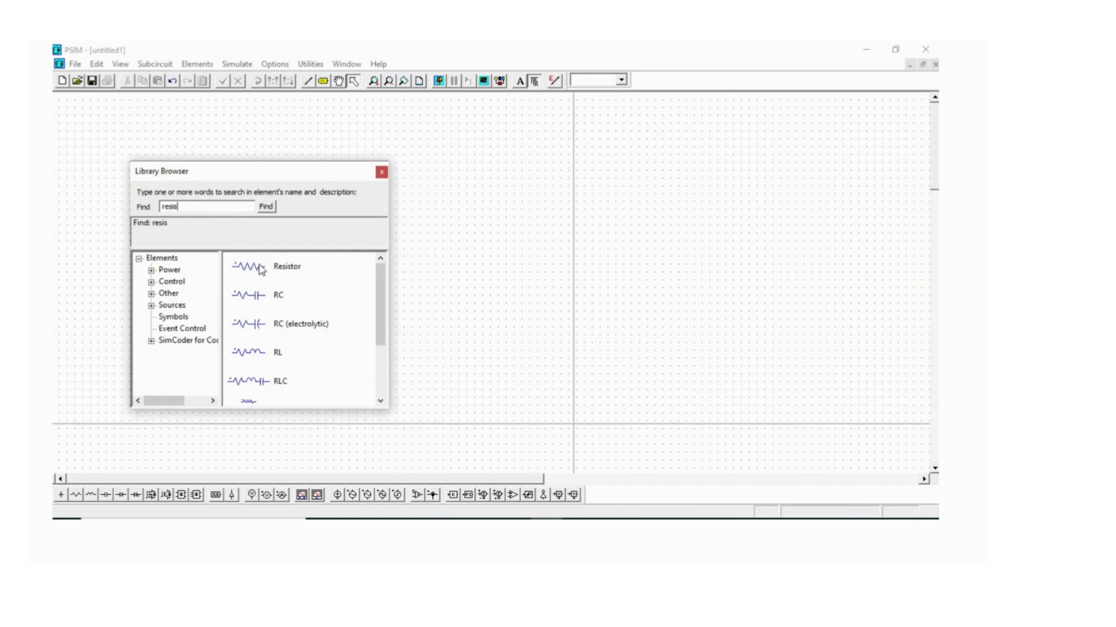
left_click(380, 173)
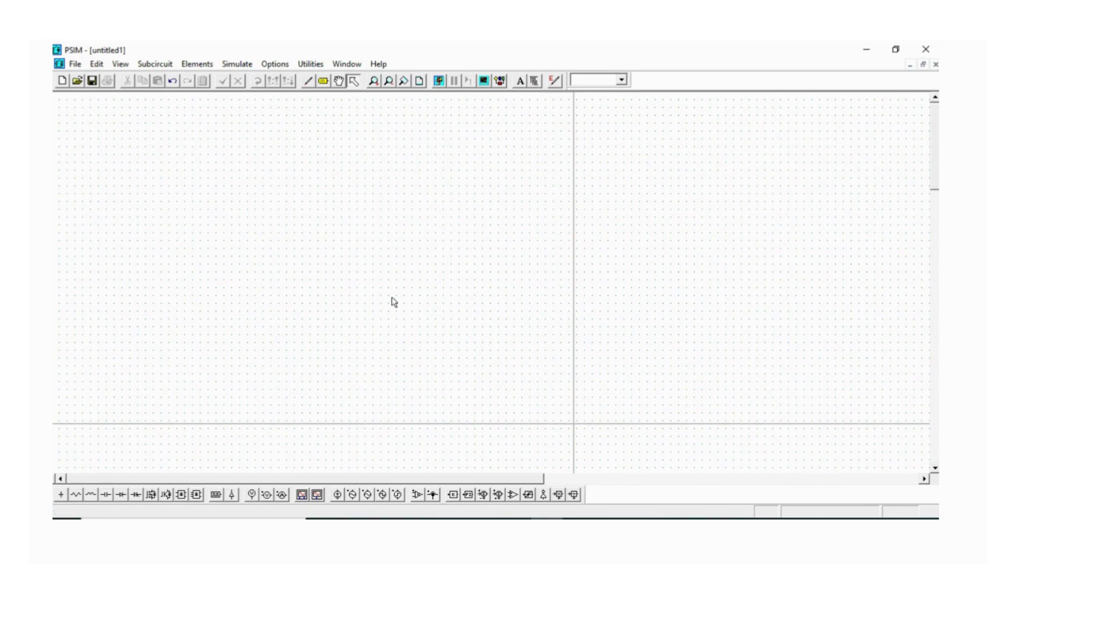
Place one horizontal diode in the upper part of the schematic and end the placement.
left_click(119, 495)
left_click(235, 202)
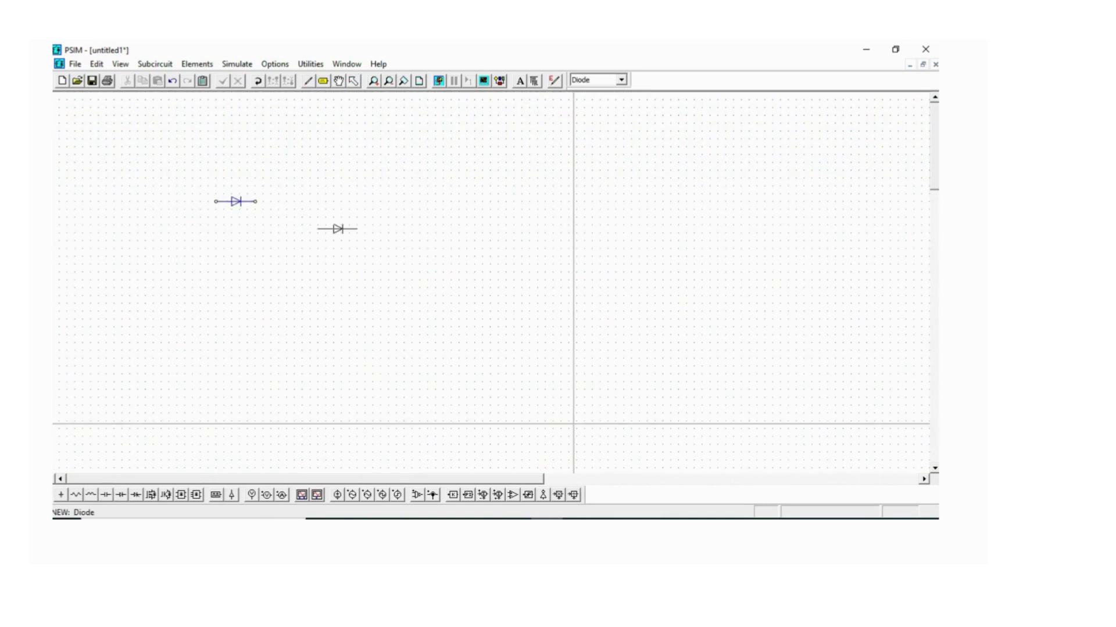
key("Escape")
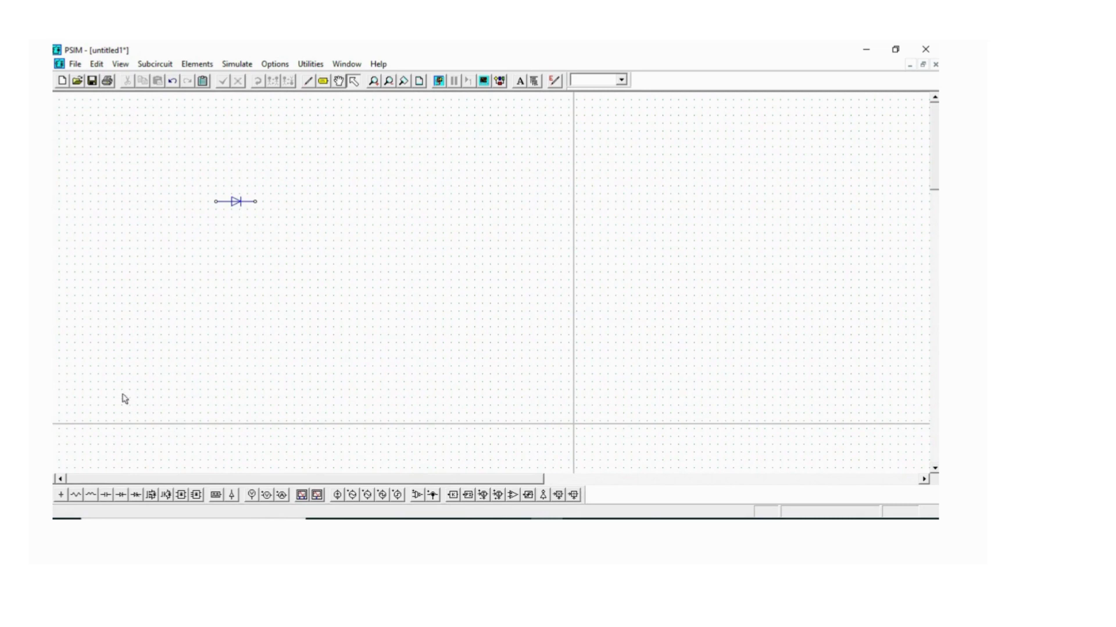
Start a second diode, rotate it repeatedly through its orientations, and cancel its placement.
left_click(122, 497)
right_click(403, 204)
right_click(404, 203)
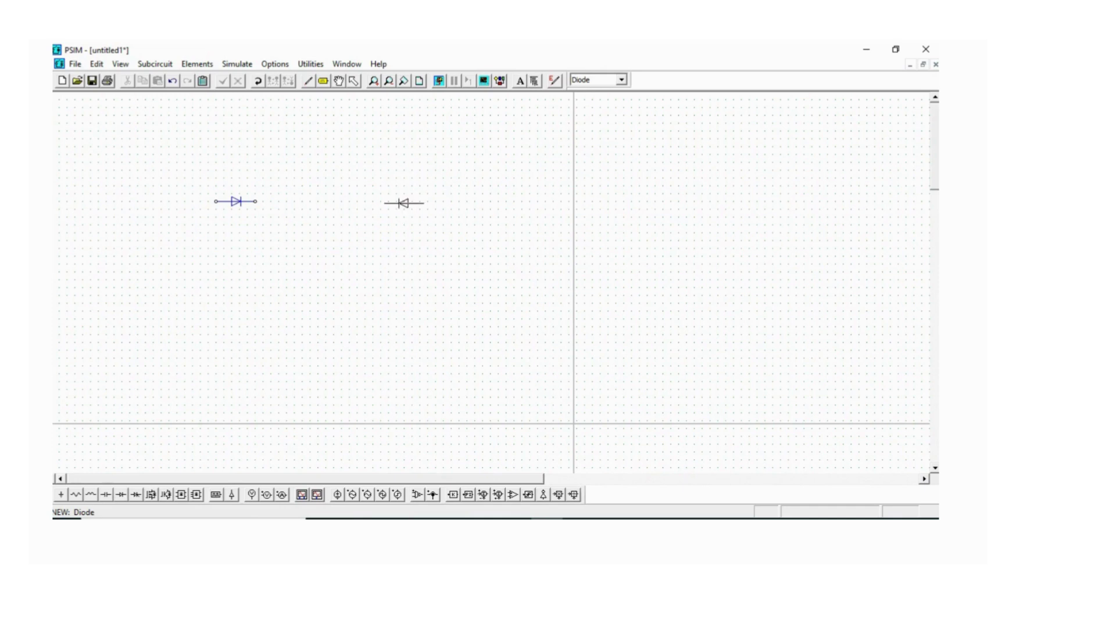
right_click(404, 204)
right_click(404, 203)
right_click(404, 203)
right_click(404, 204)
right_click(404, 203)
right_click(404, 204)
key("Escape")
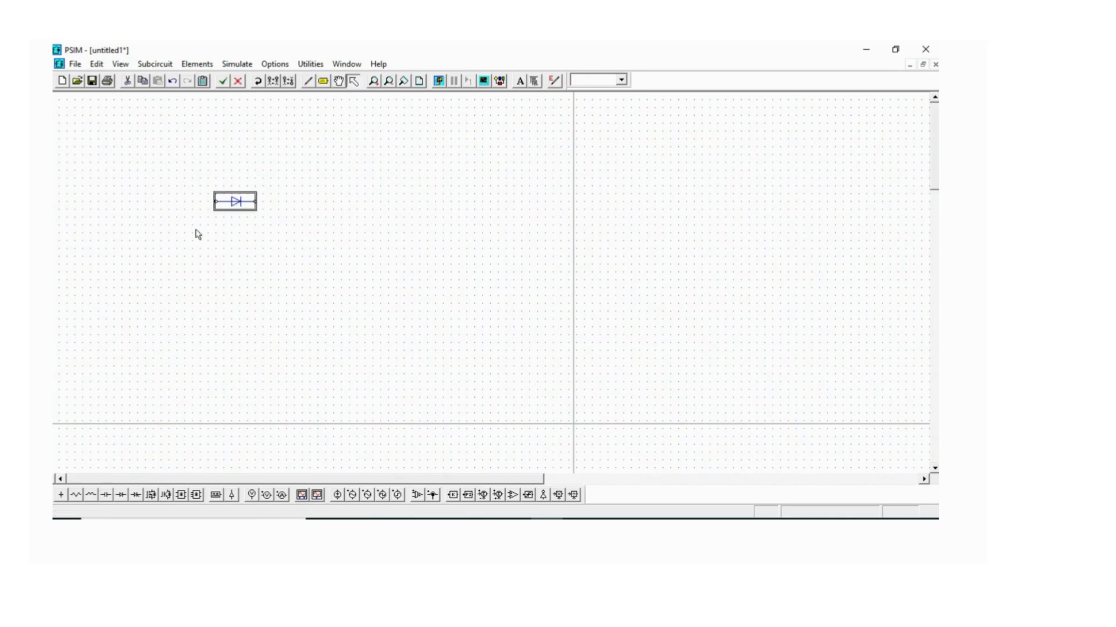
Rotate the placed diode with the Rotate command and remove it from the schematic.
left_click(195, 234)
left_click(236, 203)
left_click(96, 65)
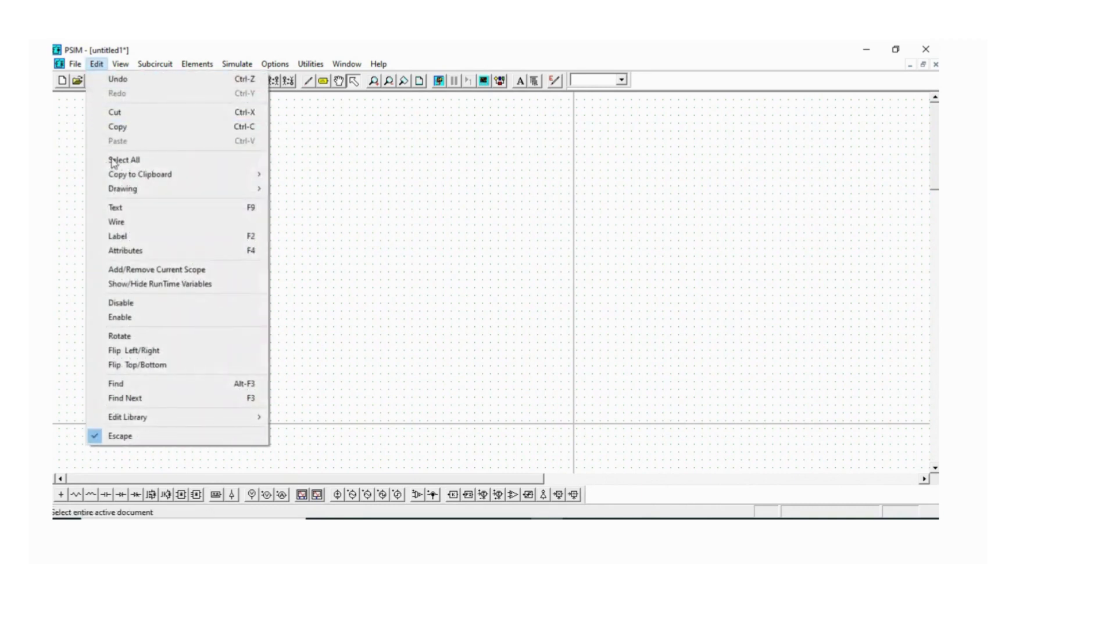
left_click(119, 337)
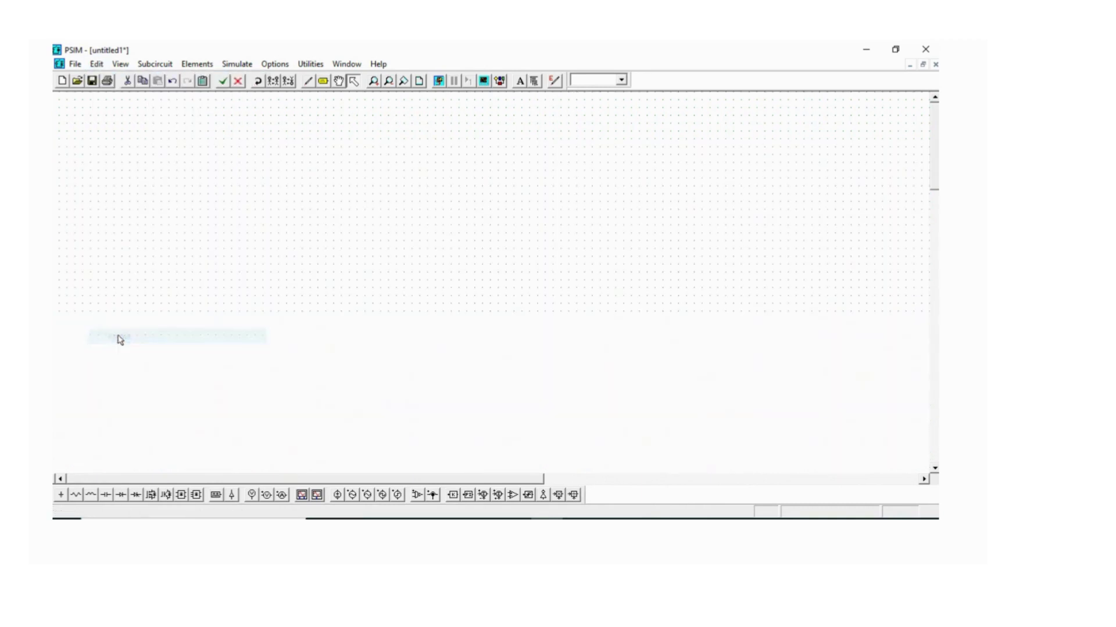
left_click(260, 216)
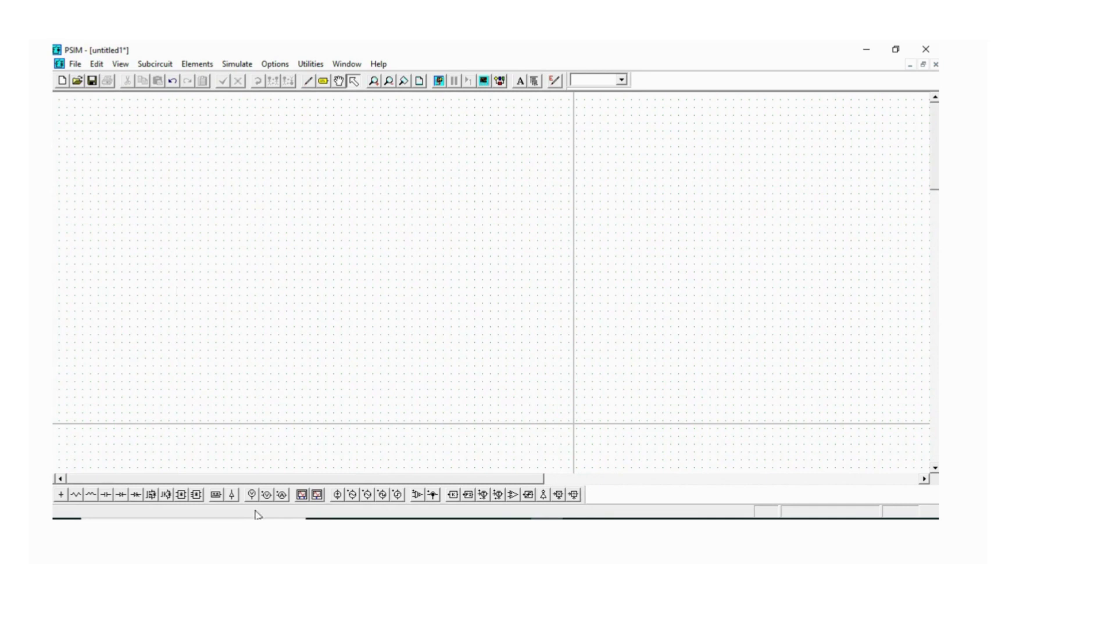
Place one vertical sinusoidal voltage source in the empty schematic and end the placement.
left_click(352, 495)
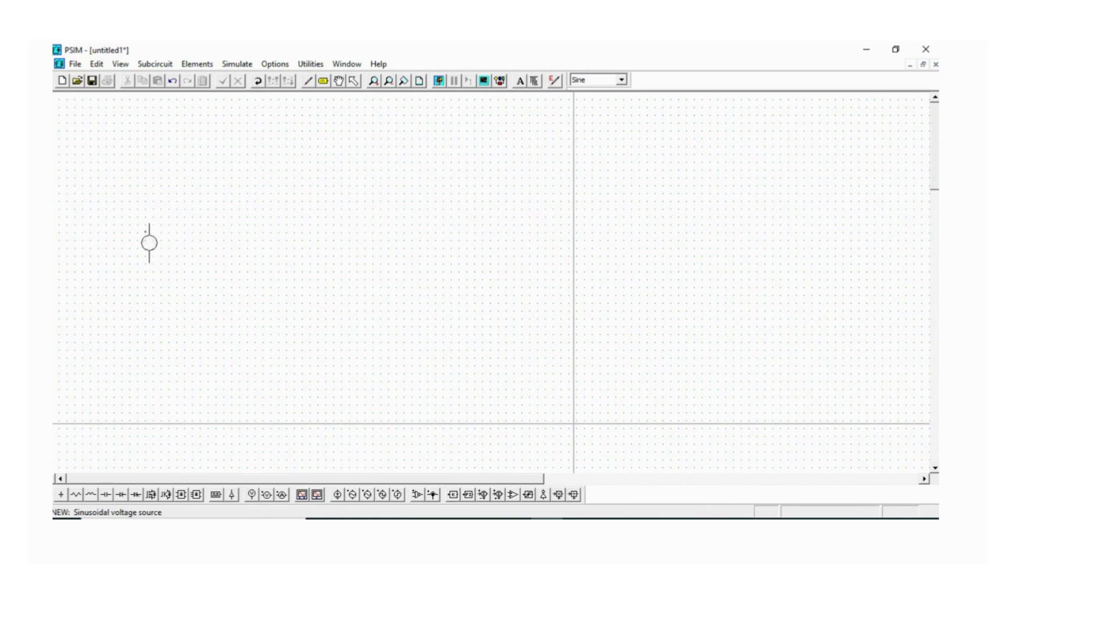
left_click(152, 237)
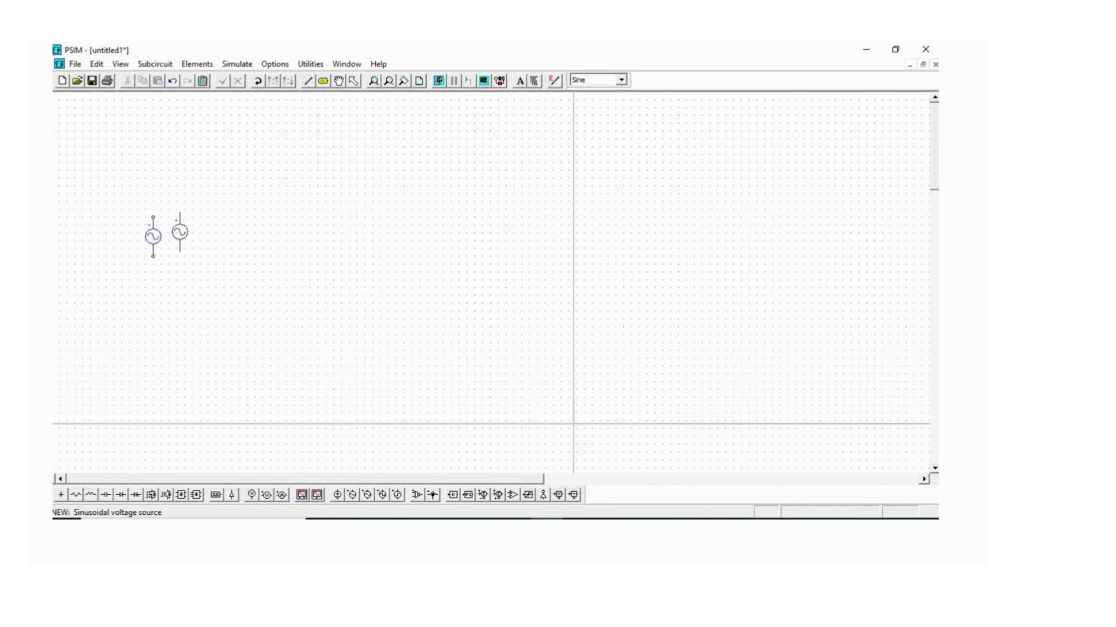
key("Escape")
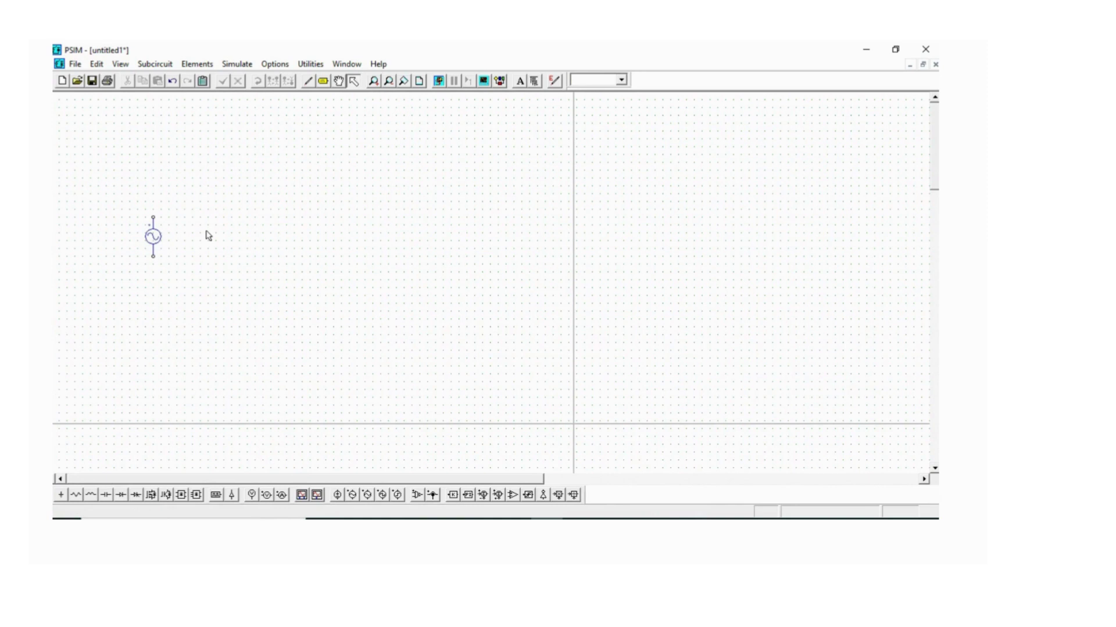
Place one horizontal diode above and to the right of the sinusoidal voltage source and end the placement.
left_click(119, 494)
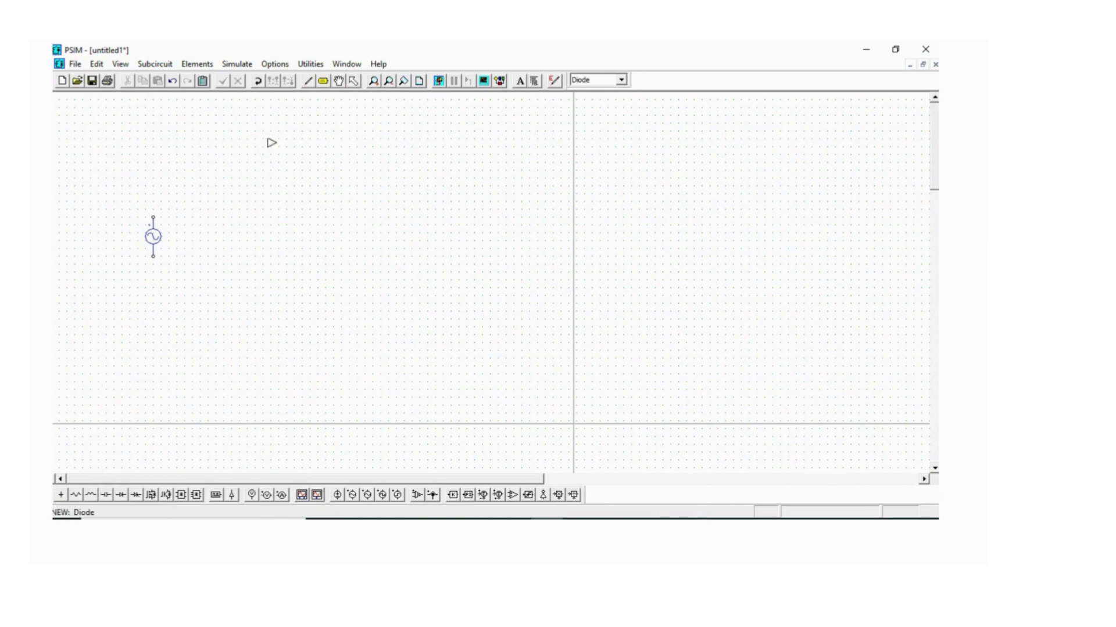
left_click(254, 164)
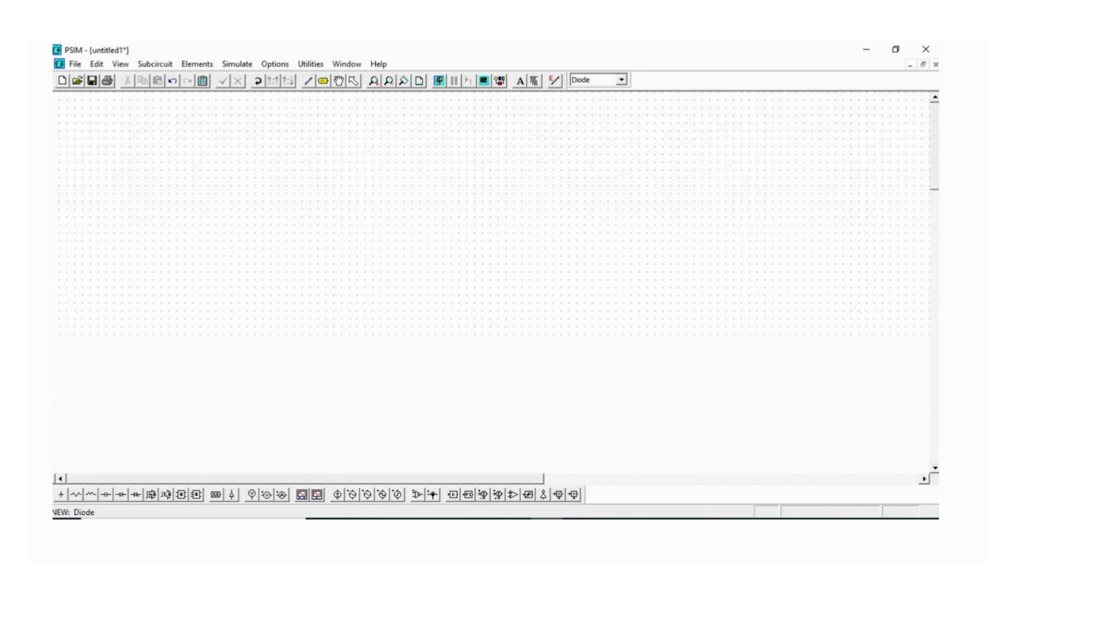
key("Escape")
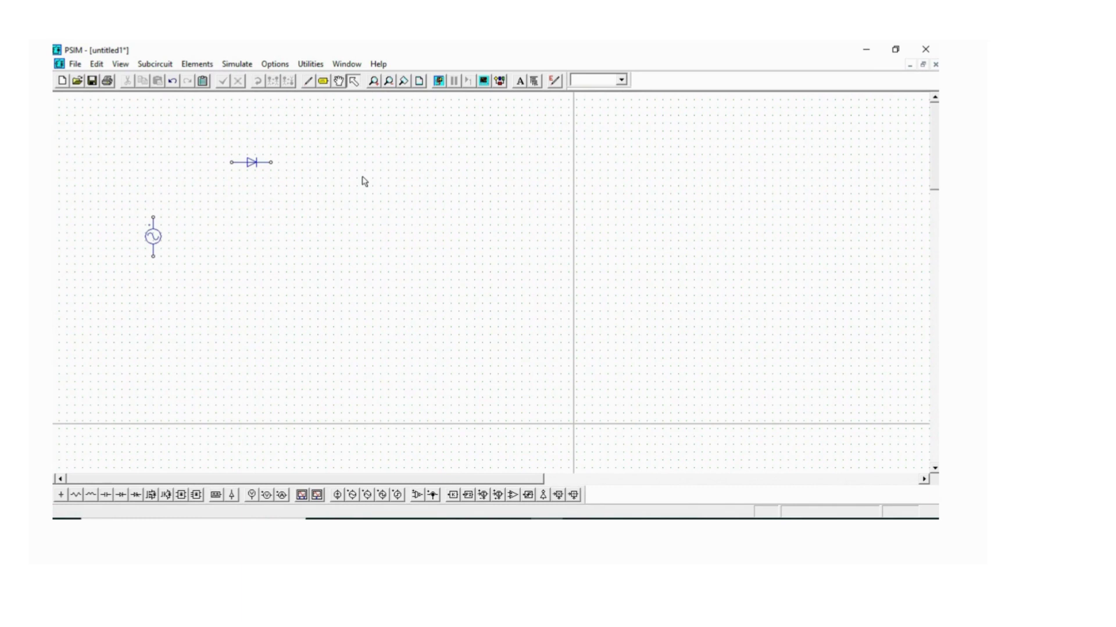
Place one resistor, rotated to vertical, to the right of the diode and slightly below it.
left_click(78, 499)
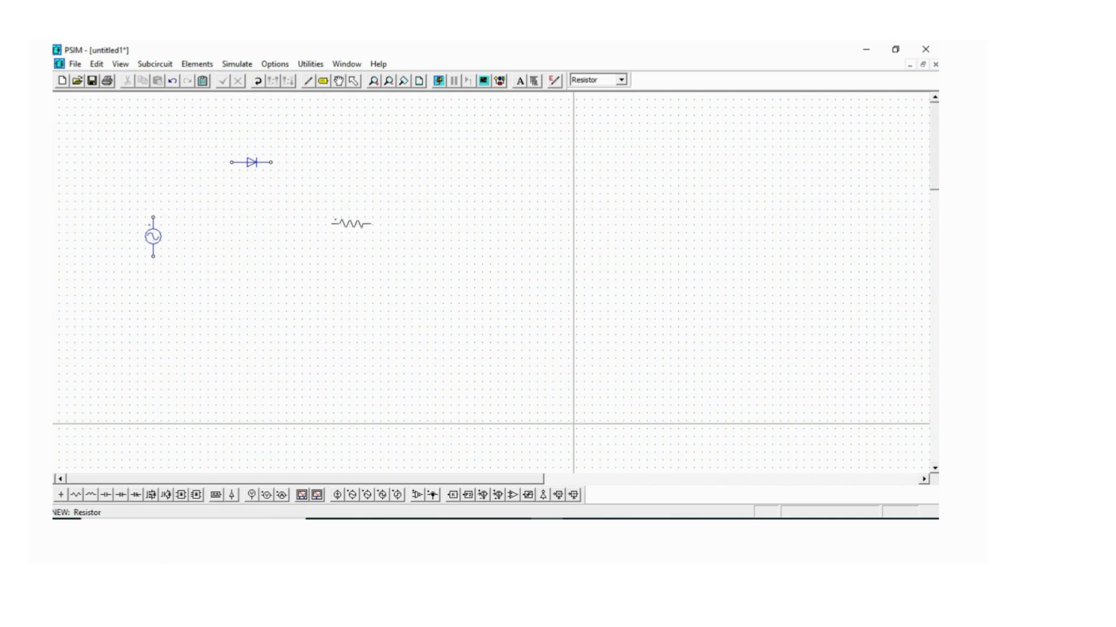
right_click(353, 229)
left_click(349, 214)
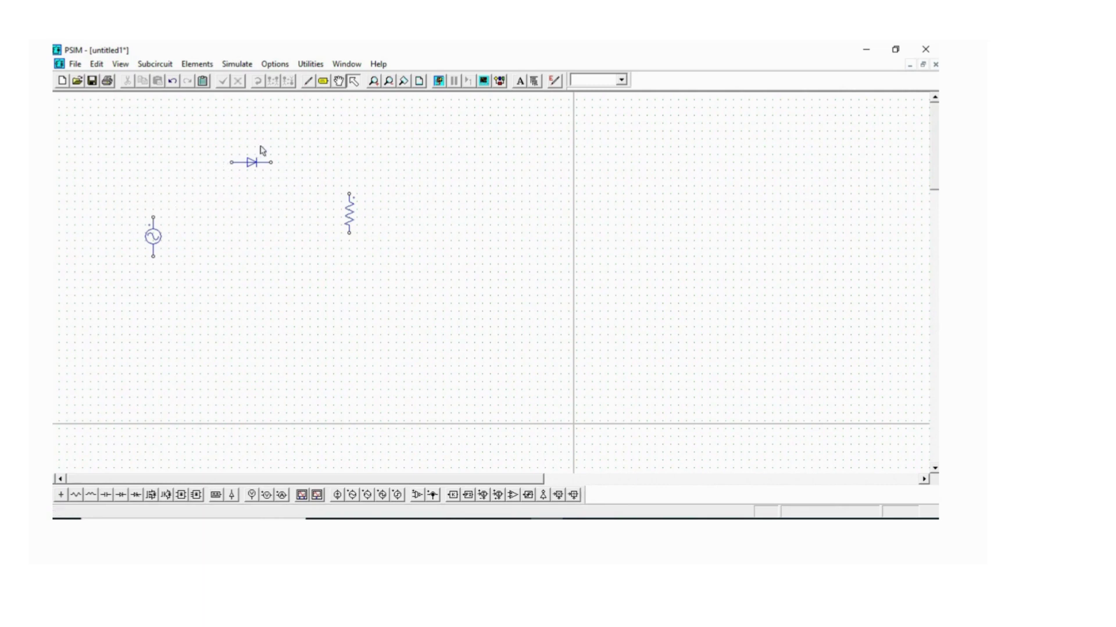
Wire the voltage source, diode and resistor into a closed loop and delete the stray wire stub beside the resistor's upper corner.
left_click(309, 84)
left_click_drag(153, 216, 233, 164)
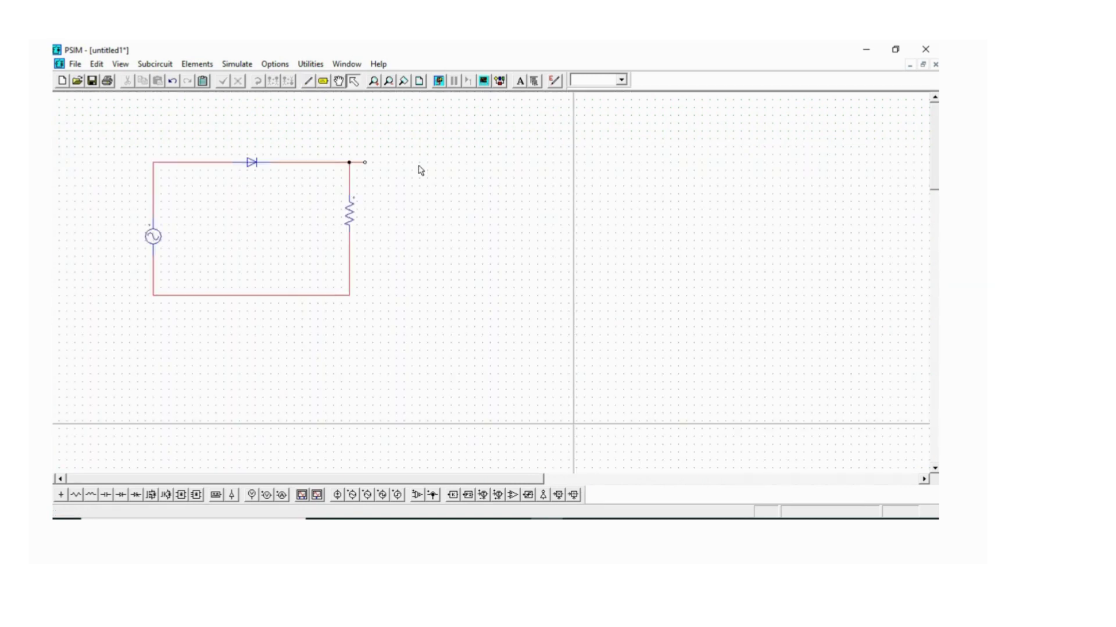
left_click(357, 162)
key("Delete")
Open the sinusoidal voltage source's properties and rename it Vs.
left_click(152, 238)
double_click(152, 238)
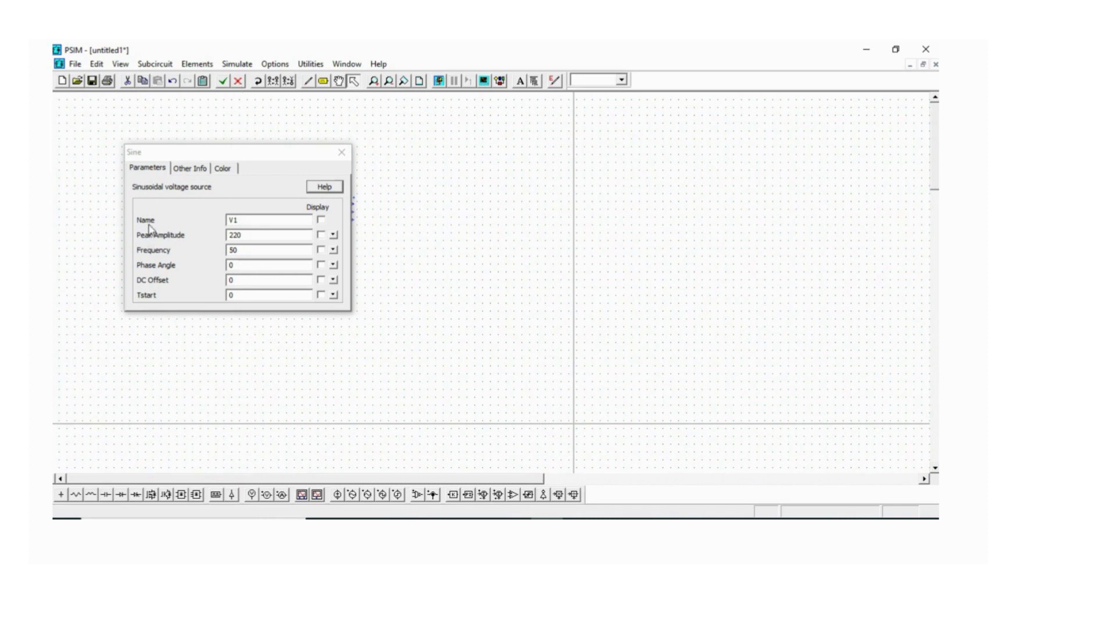
left_click(241, 219)
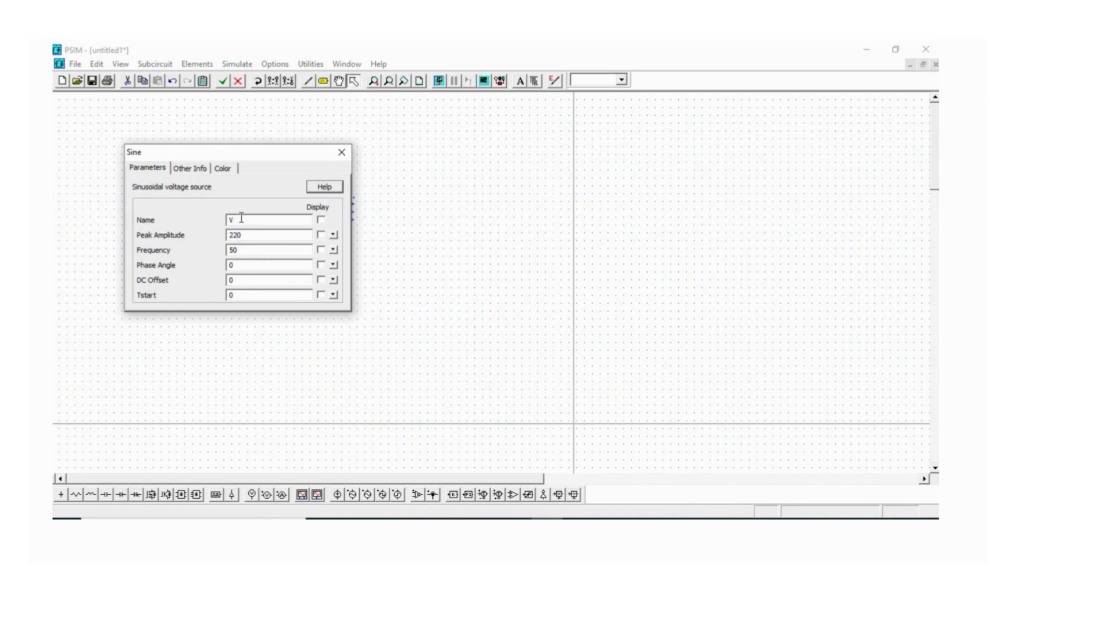
type("s")
Review the voltage source's other information and colour options, including the colour palette, and close its properties.
left_click(190, 169)
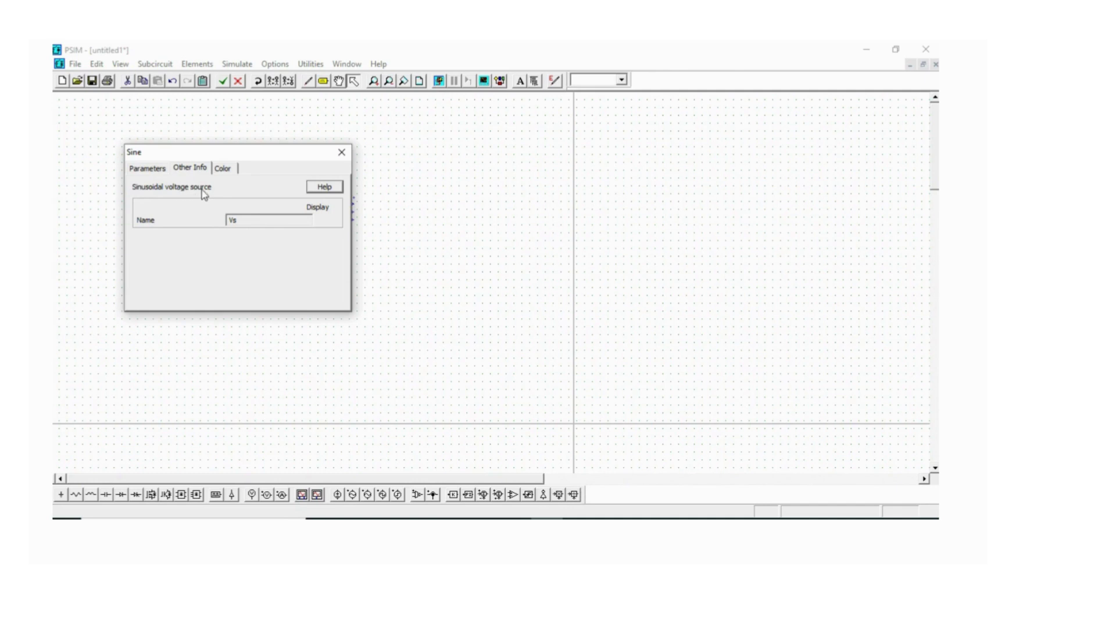
left_click(230, 171)
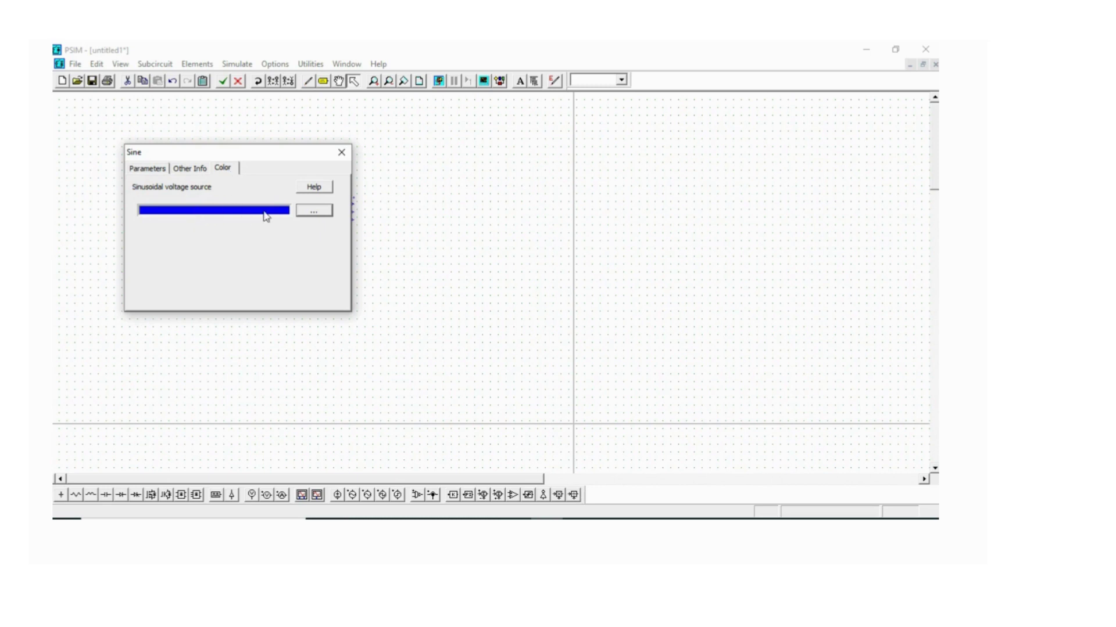
left_click(303, 211)
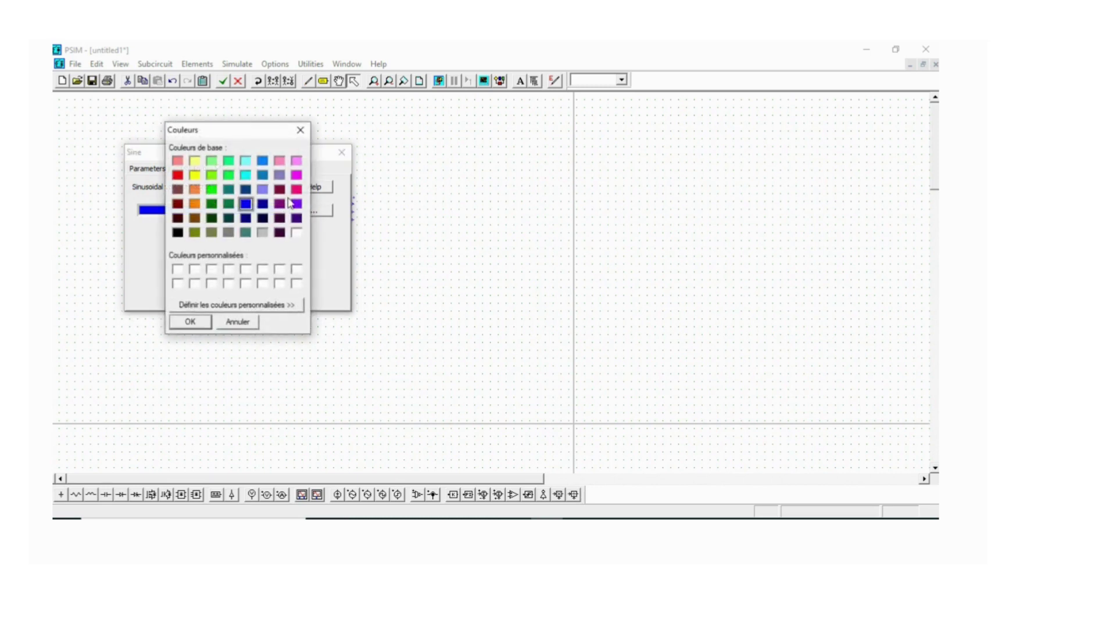
left_click(301, 131)
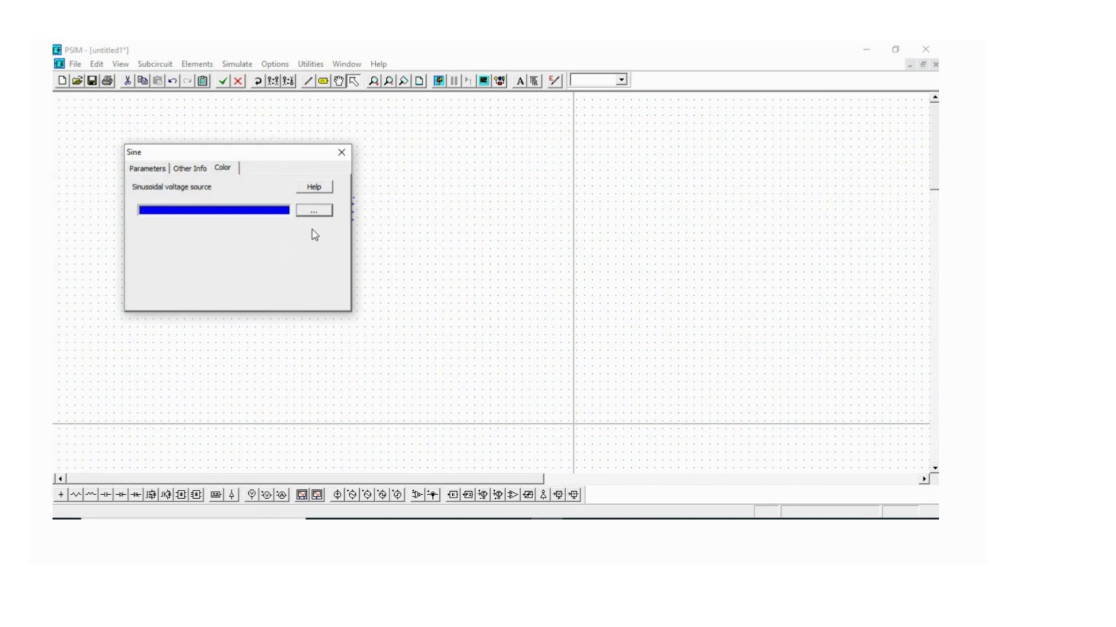
left_click(342, 153)
Open the resistor's properties and review its parameters, other information and colour settings.
double_click(350, 214)
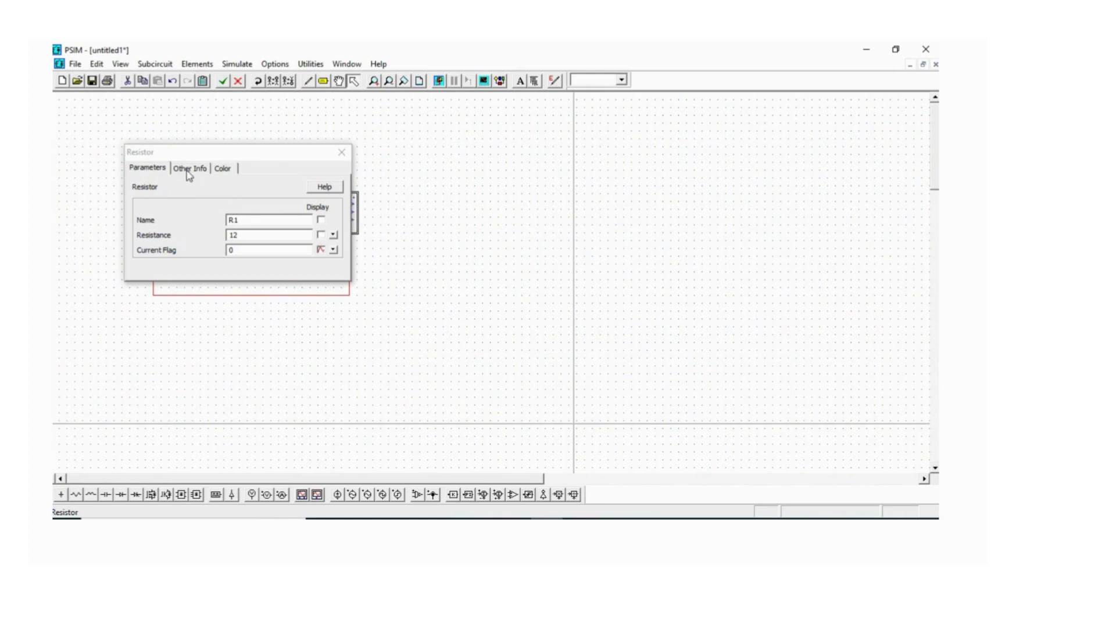
left_click(188, 175)
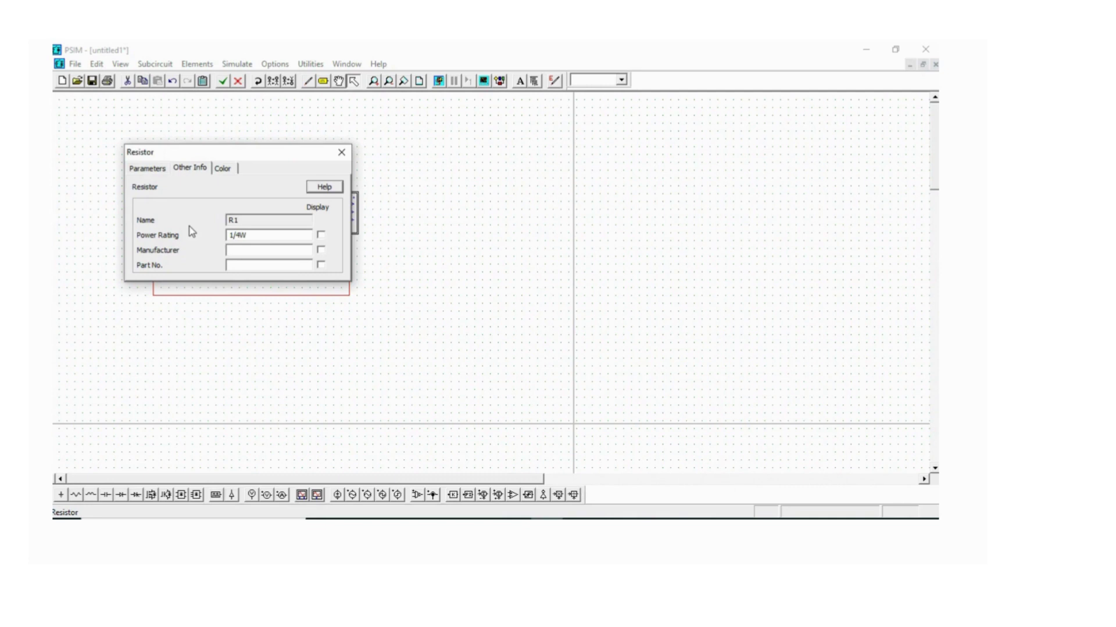
left_click(222, 169)
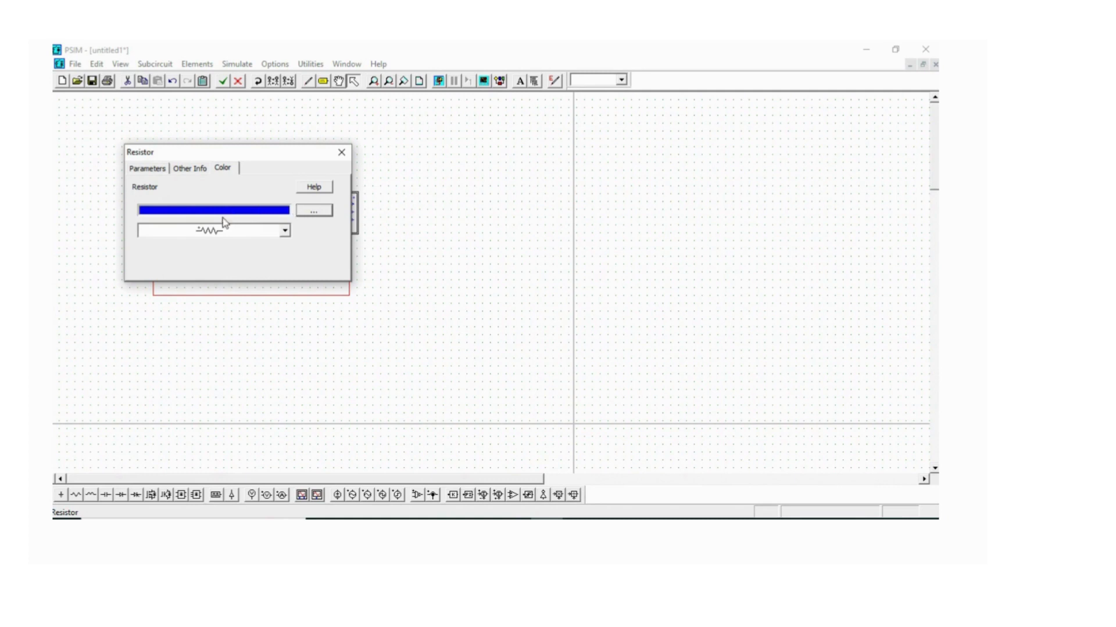
Switch the resistor's symbol to the rectangular style, return it to the zigzag style, and close its properties.
left_click(285, 232)
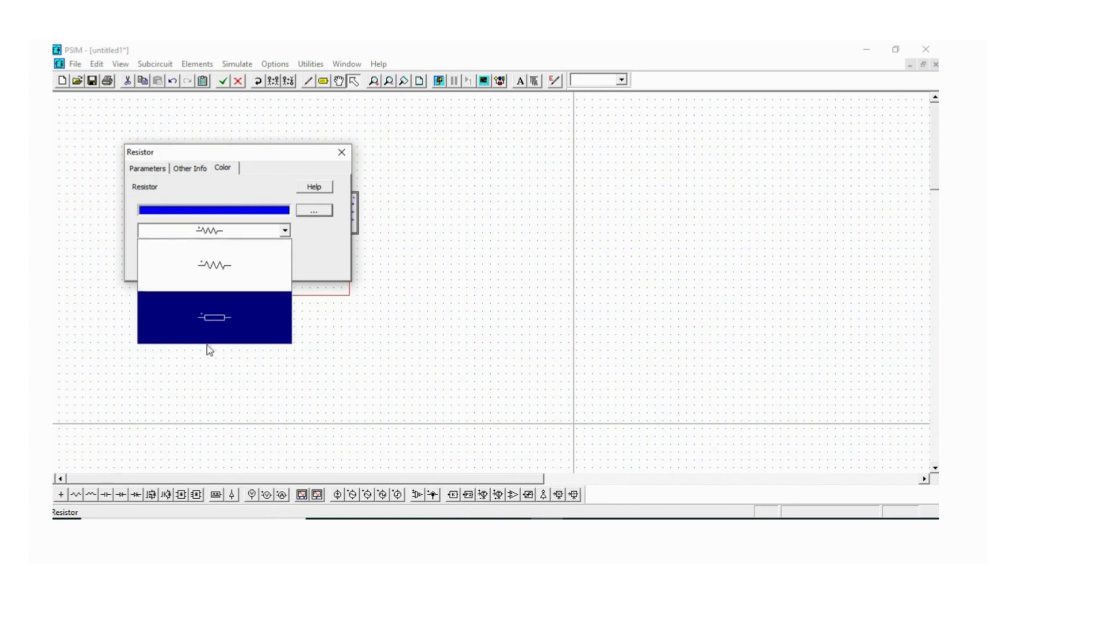
left_click(218, 318)
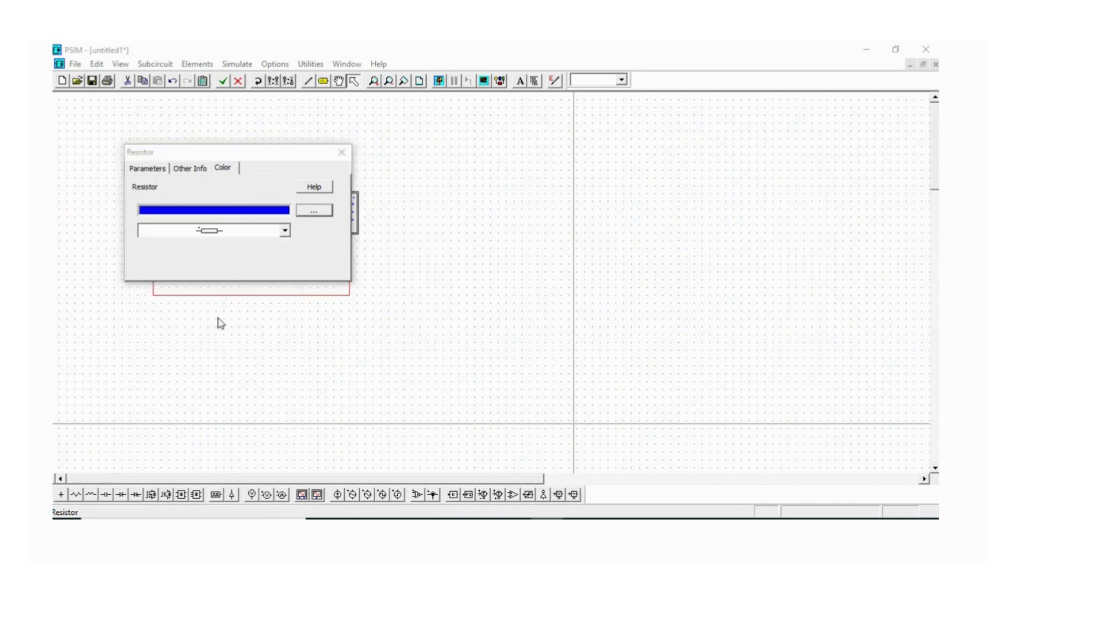
left_click(274, 262)
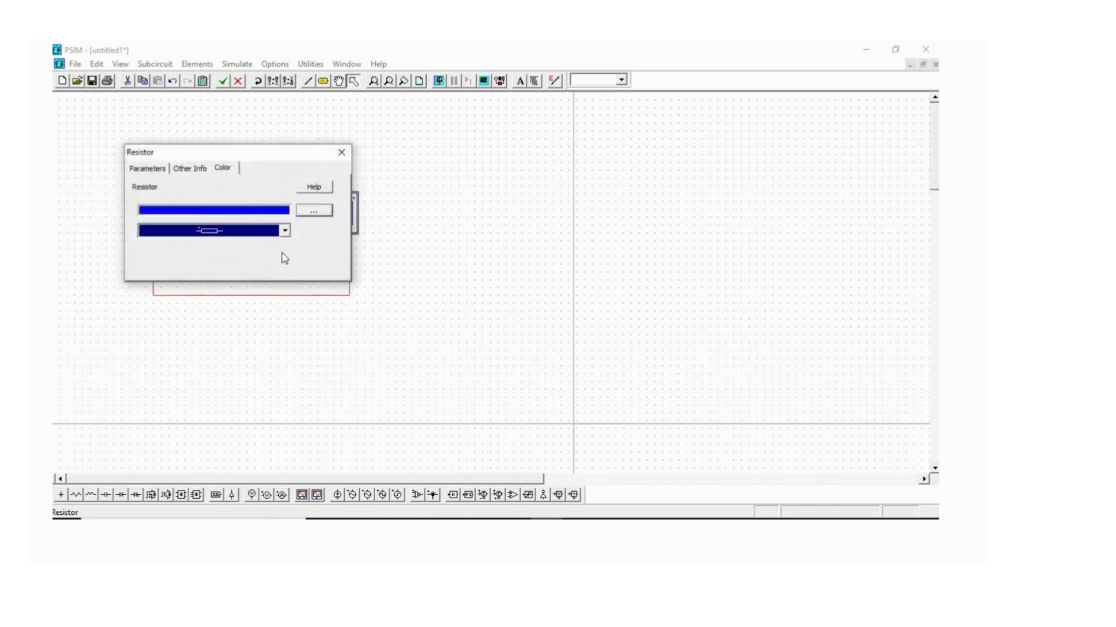
left_click(285, 230)
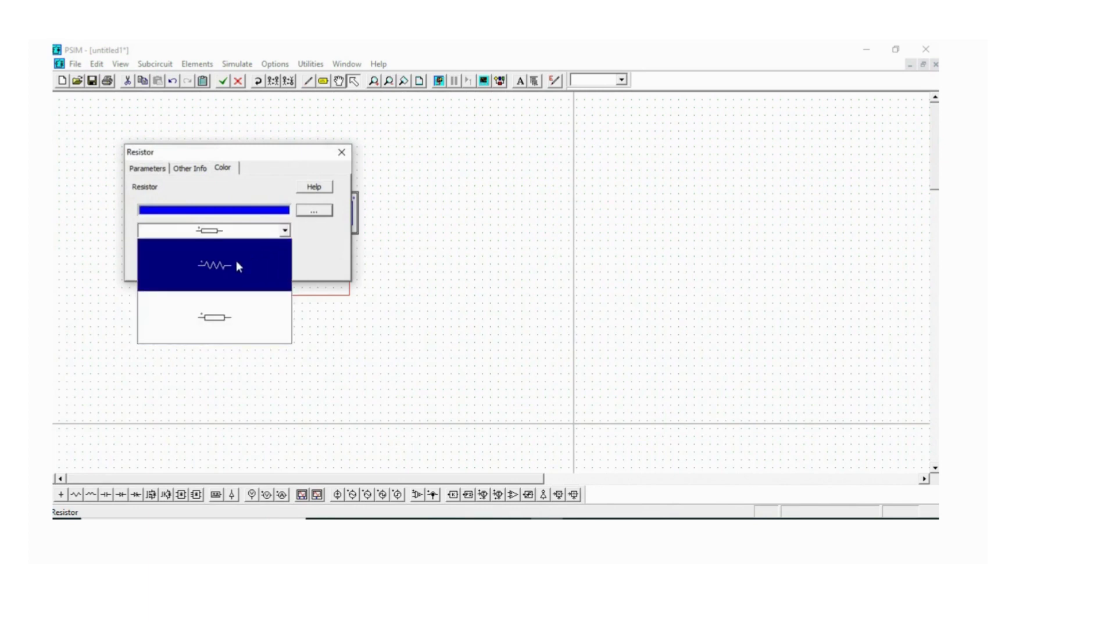
left_click(236, 260)
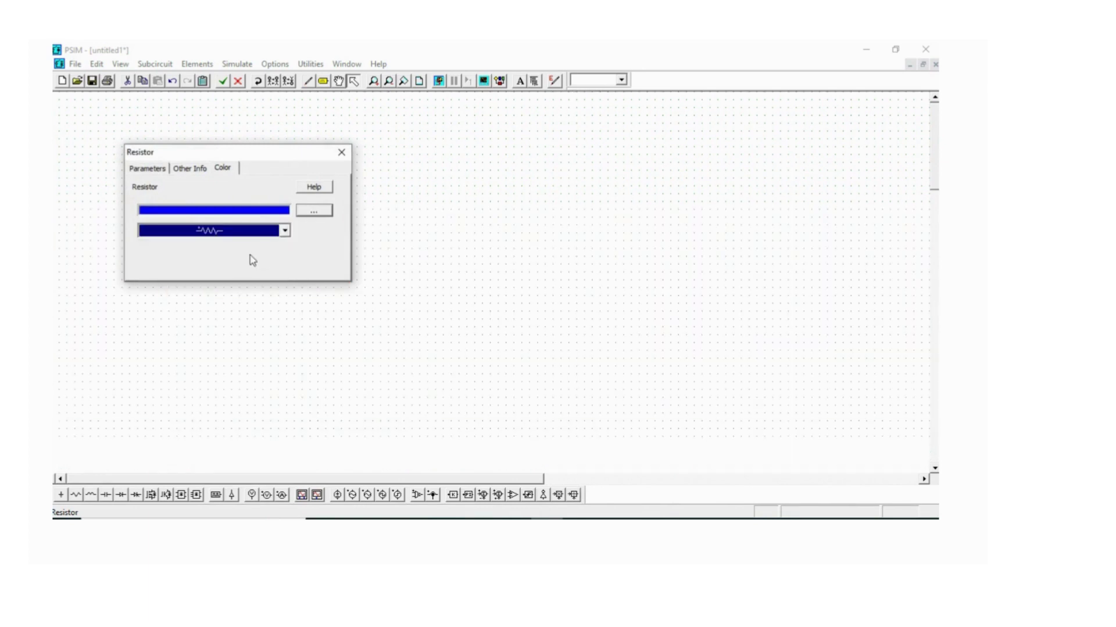
left_click(341, 152)
left_click(383, 176)
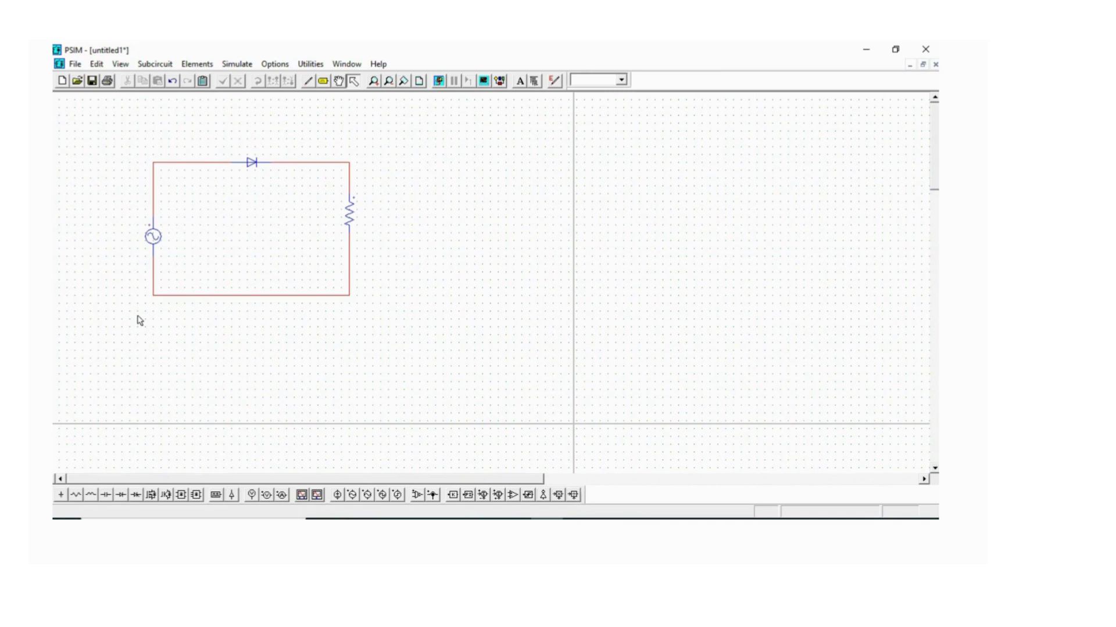
Place a ground element on the circuit's lower-left corner below the voltage source and end the placement.
left_click(61, 495)
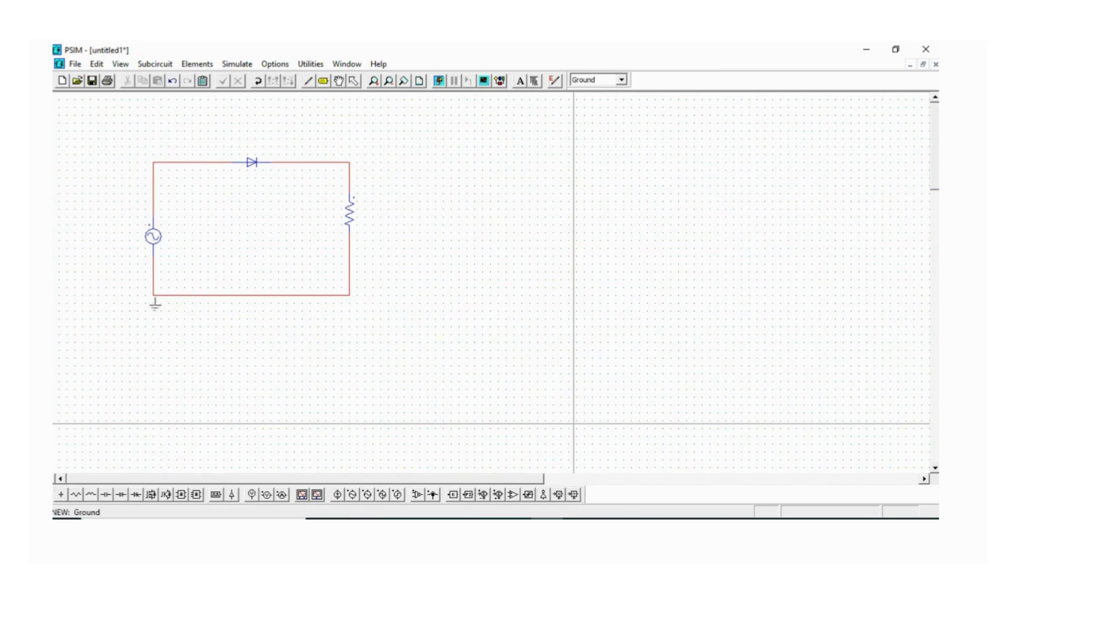
left_click(153, 296)
key("Escape")
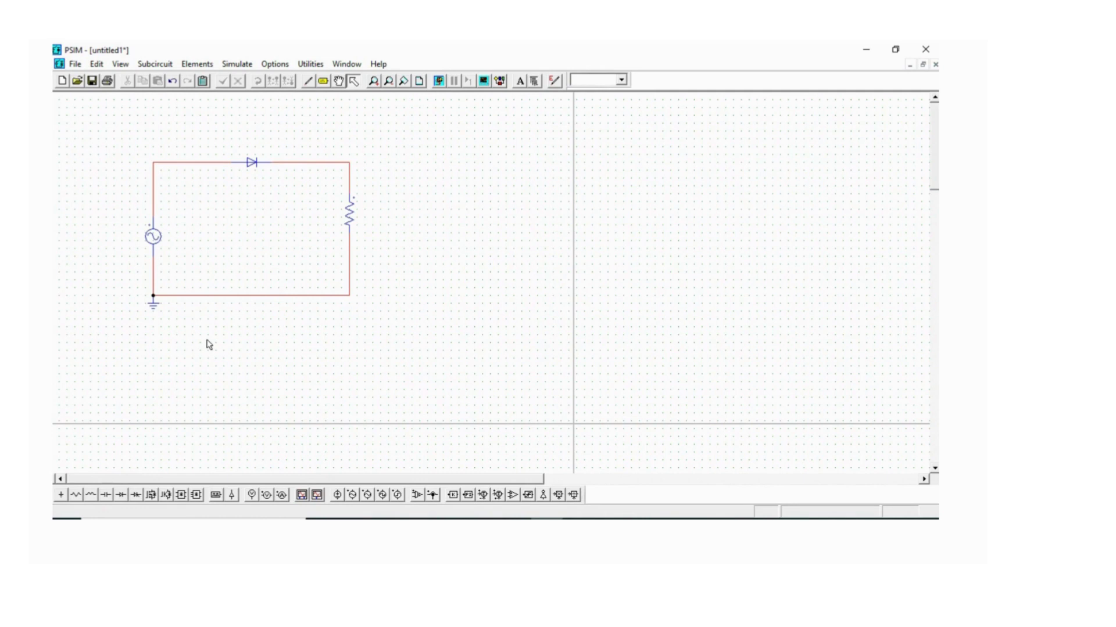
Check the resistor's name, resistance and current flag in its properties and close them.
double_click(348, 219)
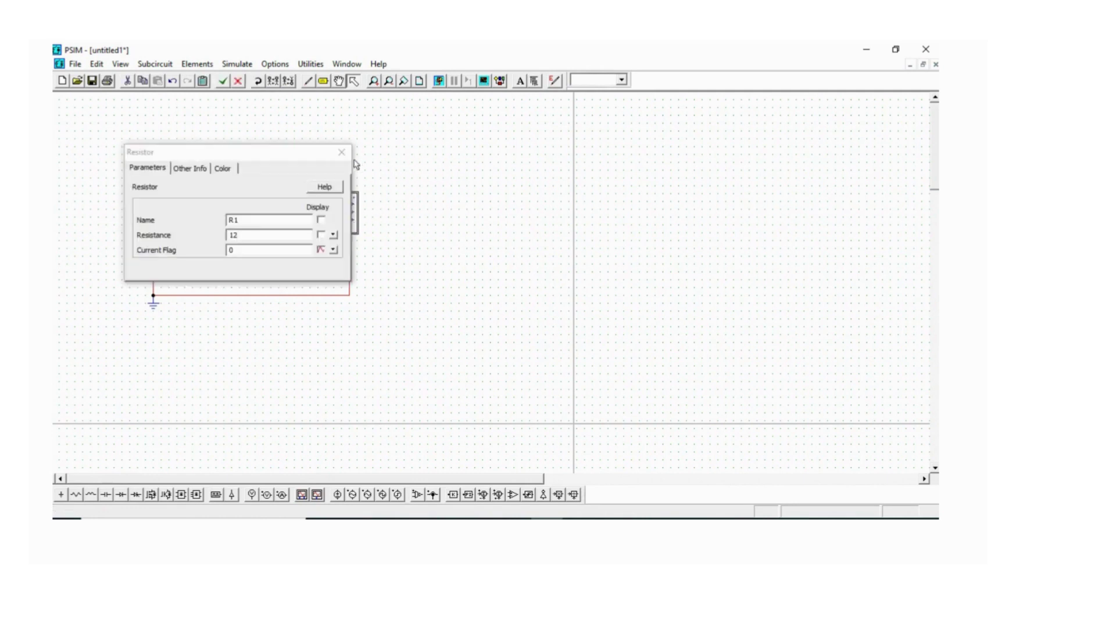
left_click(346, 154)
left_click(435, 170)
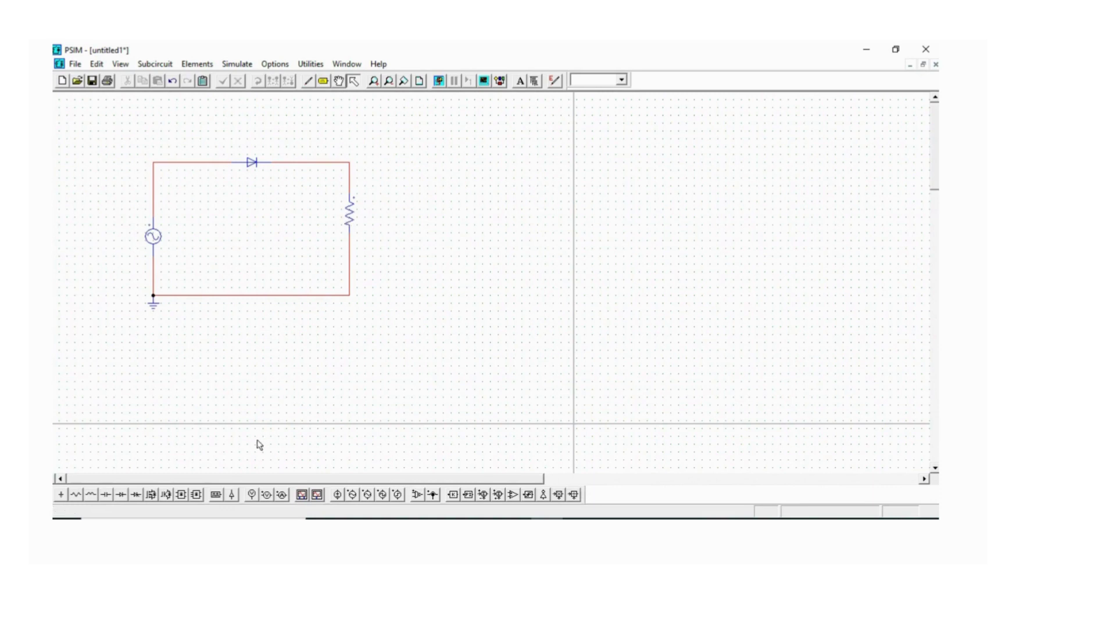
Place a two-node voltage probe vertically to the right of the resistor and end the placement.
left_click(266, 495)
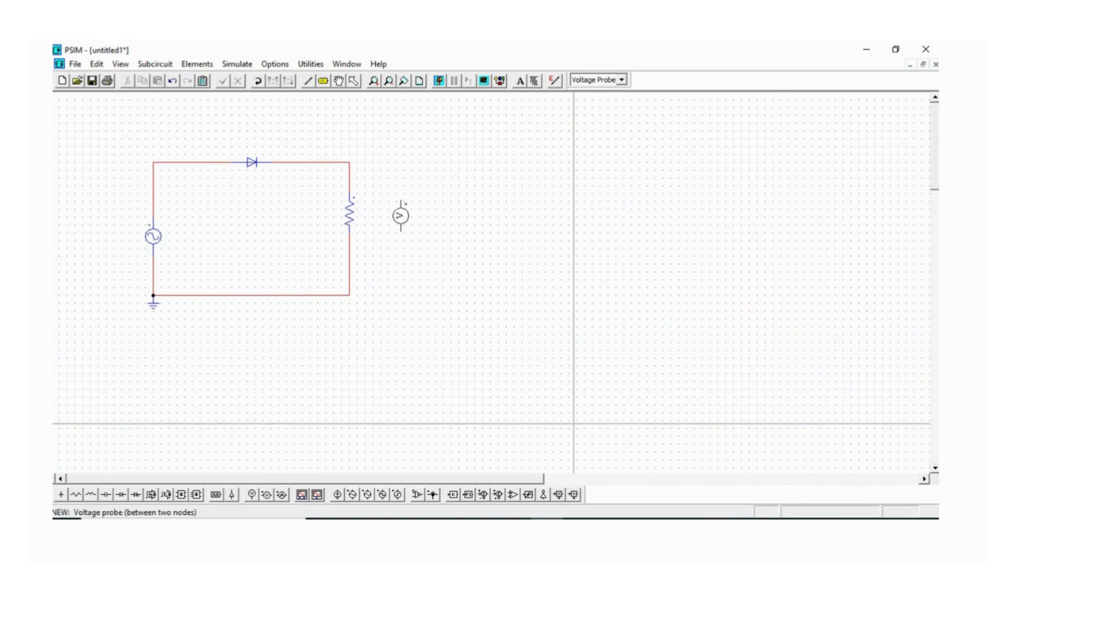
left_click(403, 211)
key("Escape")
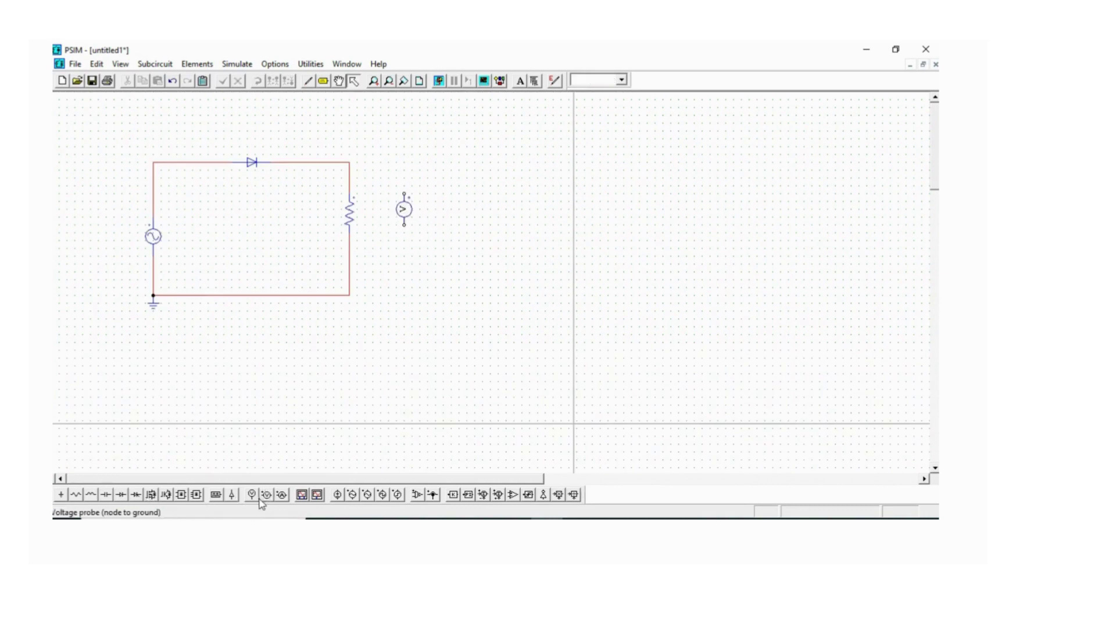
Insert a current probe in the upper wire between the diode and the resistor and end the placement.
left_click(282, 495)
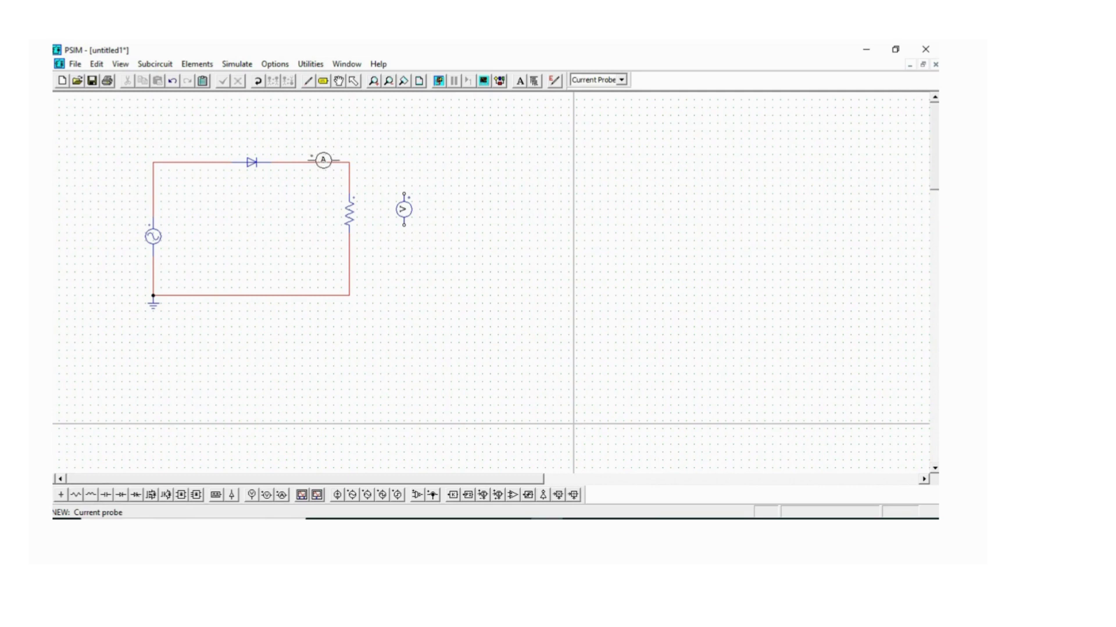
left_click(317, 162)
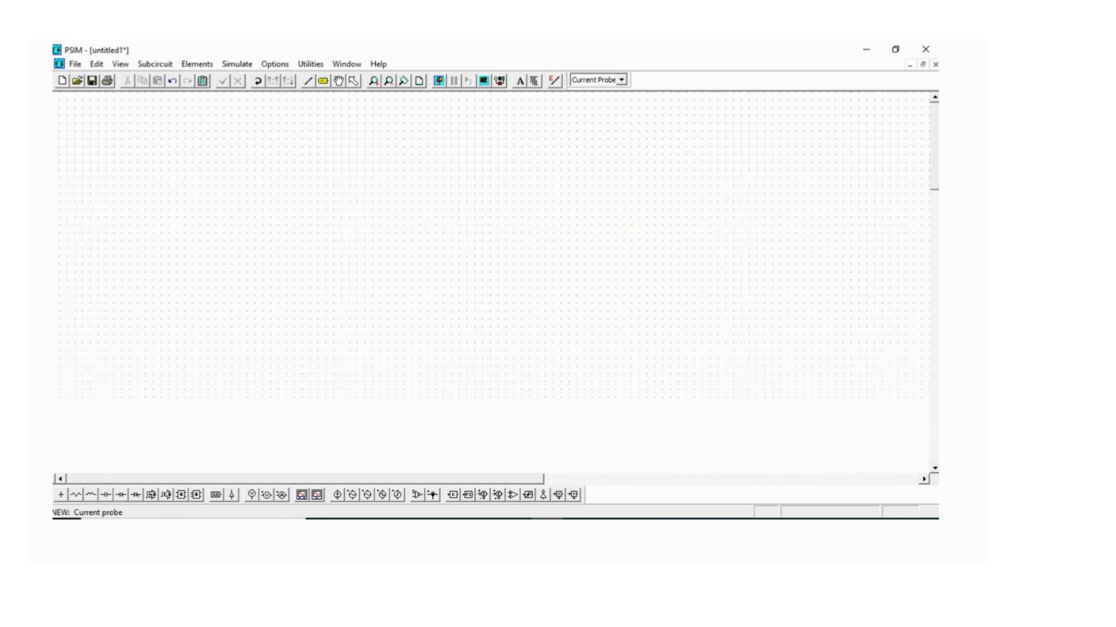
key("Escape")
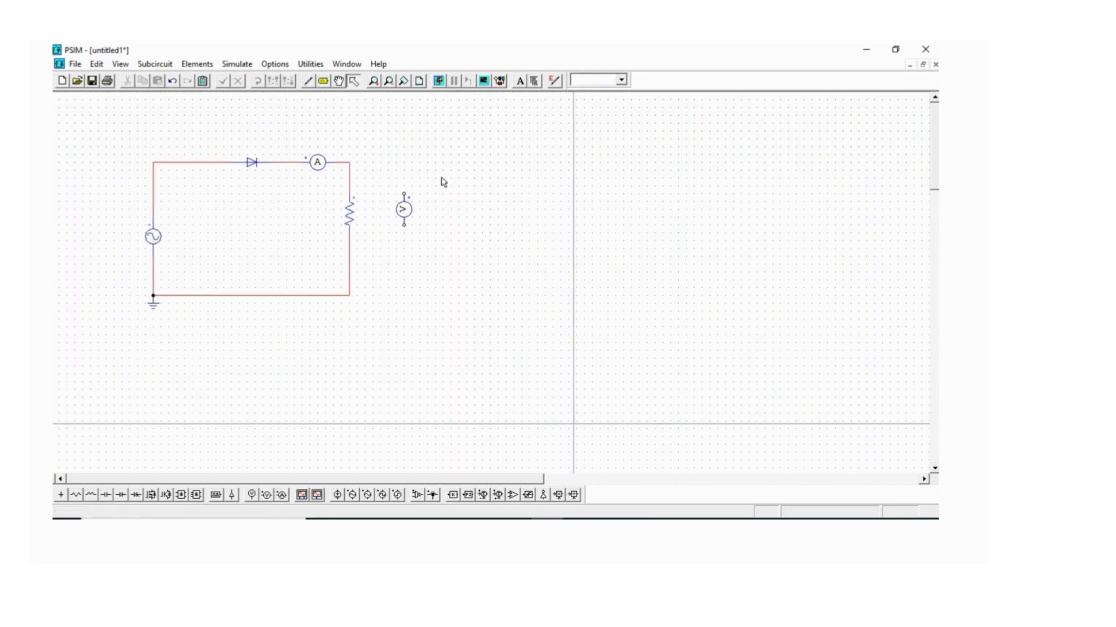
Place a node-to-ground voltage probe on the circuit's upper-left corner above the voltage source and end the placement.
left_click(252, 495)
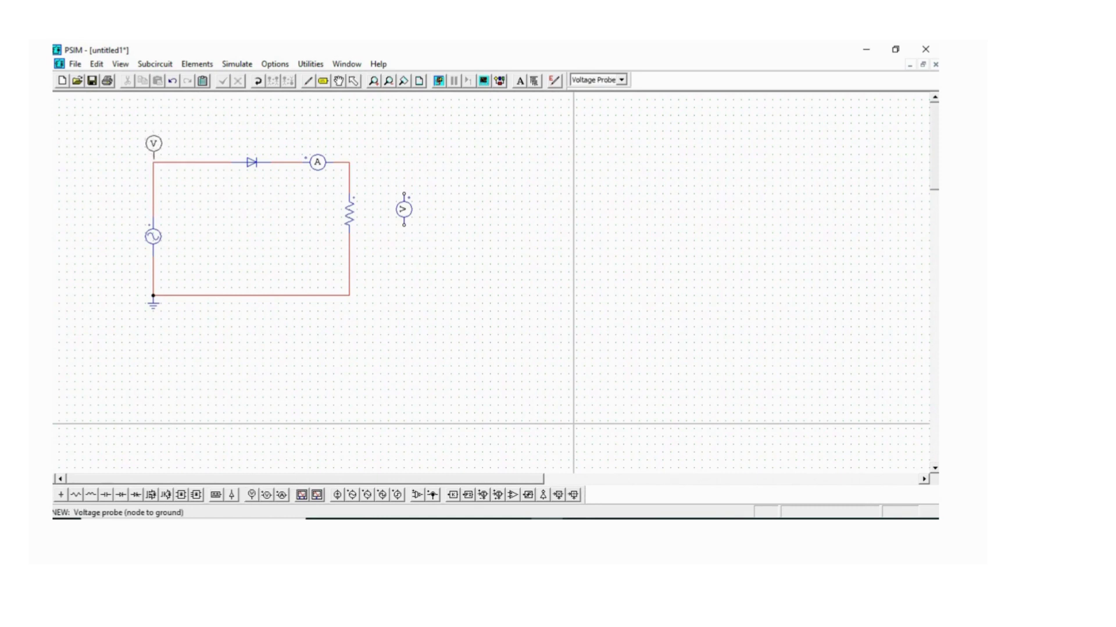
left_click(153, 162)
key("Escape")
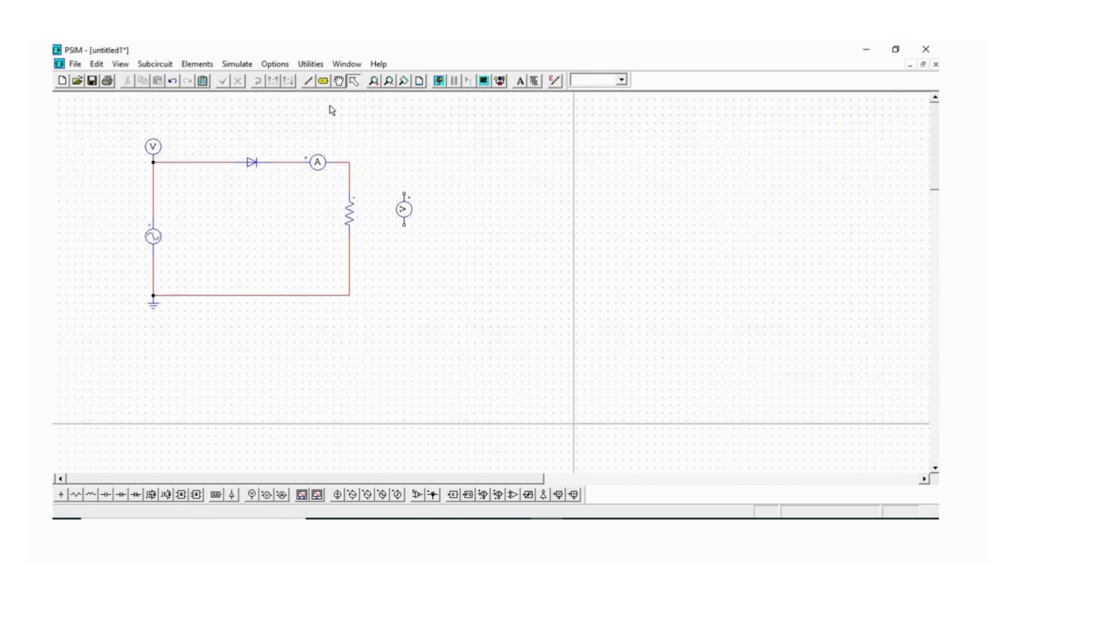
Wire the two-node voltage probe in parallel with the resistor, joining the loop's upper and lower corners, and end wiring.
left_click(309, 83)
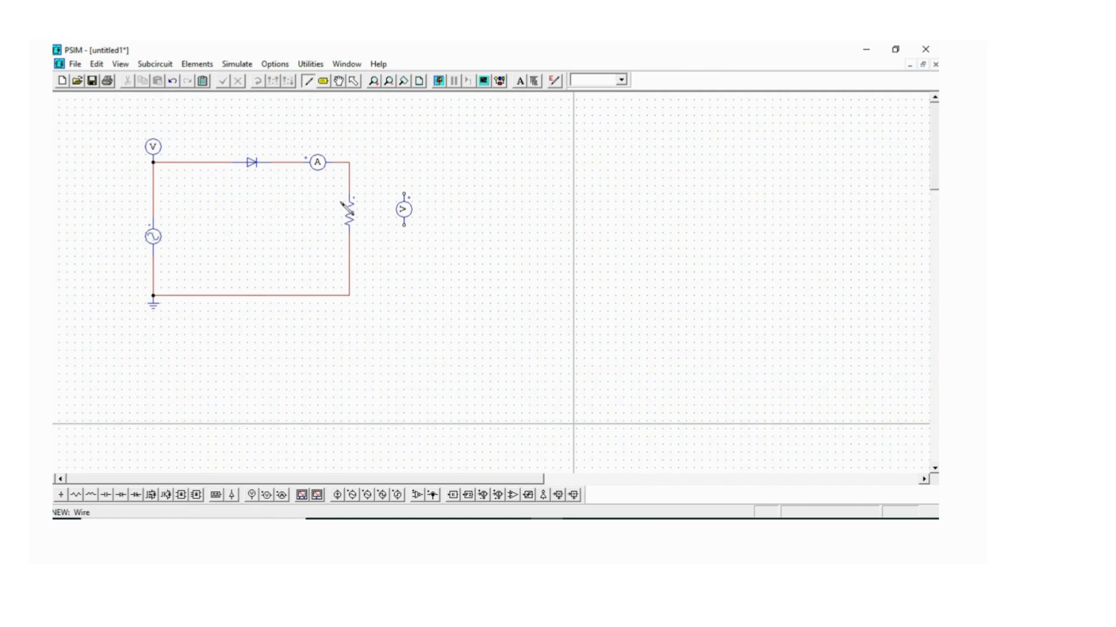
mouse_move(405, 193)
left_mouse_down()
mouse_move(354, 180)
mouse_move(349, 163)
left_mouse_up()
left_click_drag(404, 226, 349, 295)
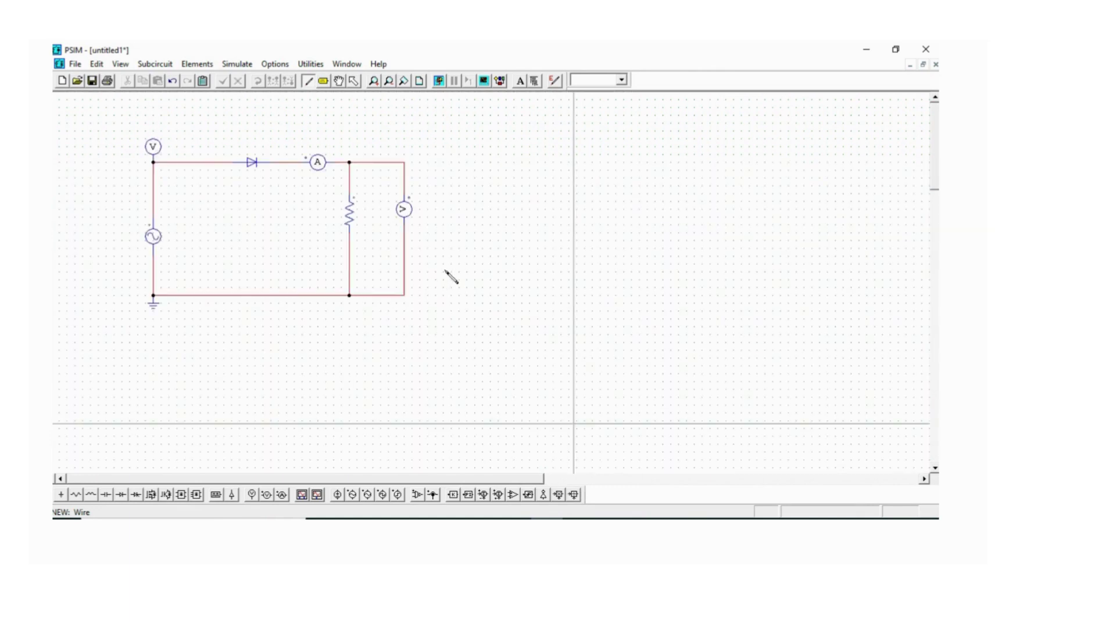
key("Escape")
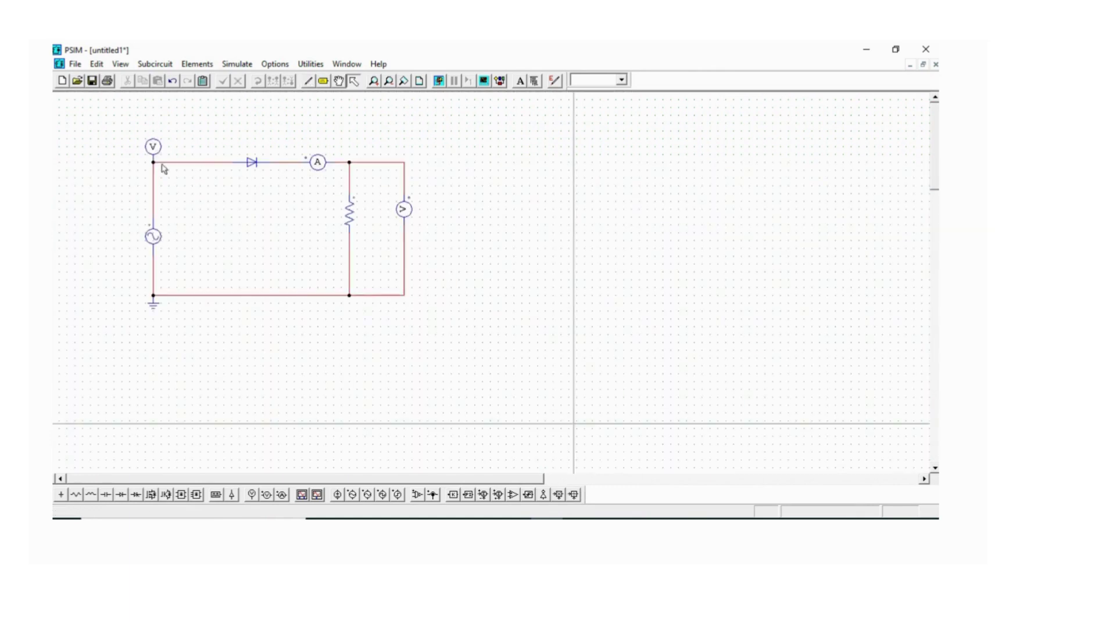
Rename the node-to-ground voltage probe above the source as Vs.
double_click(152, 149)
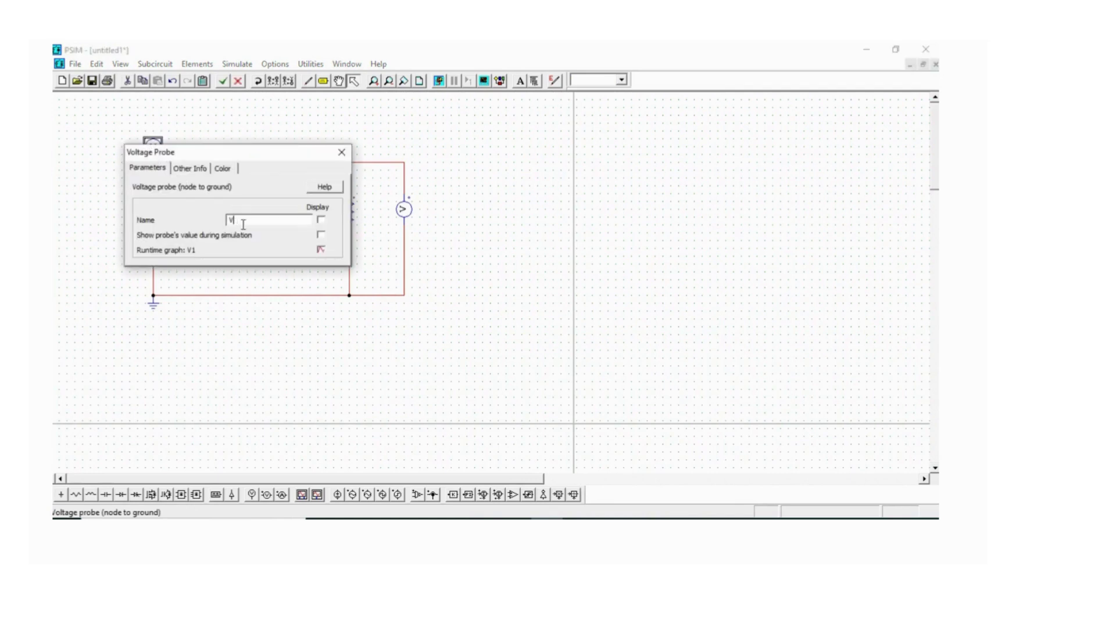
type("1")
left_click(341, 152)
Rename the current probe between the diode and the resistor as Ich.
double_click(317, 163)
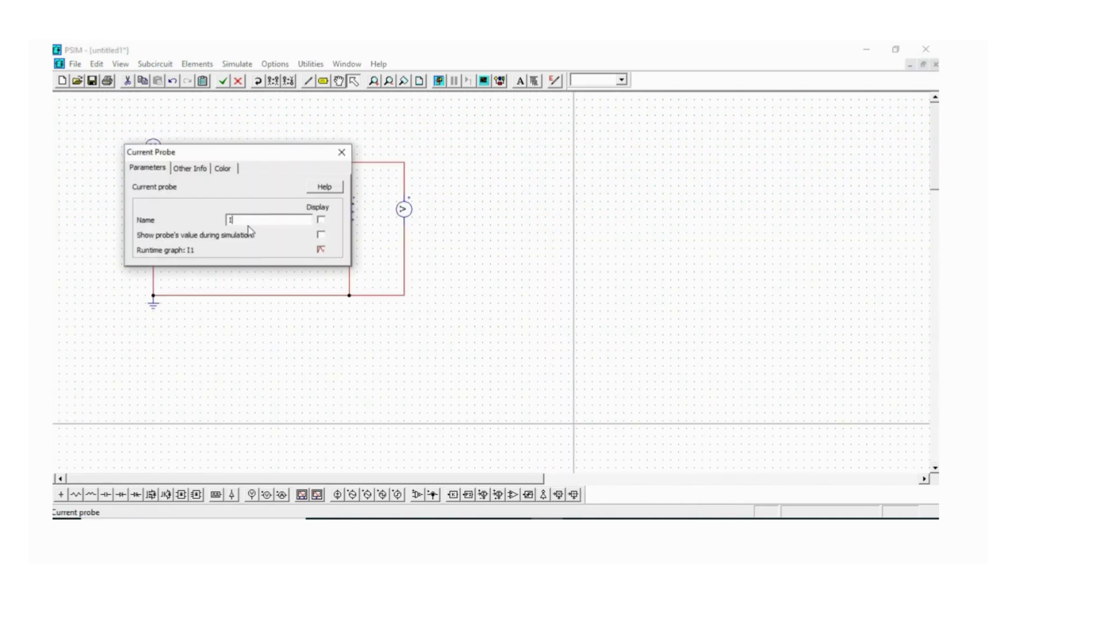
type("ch")
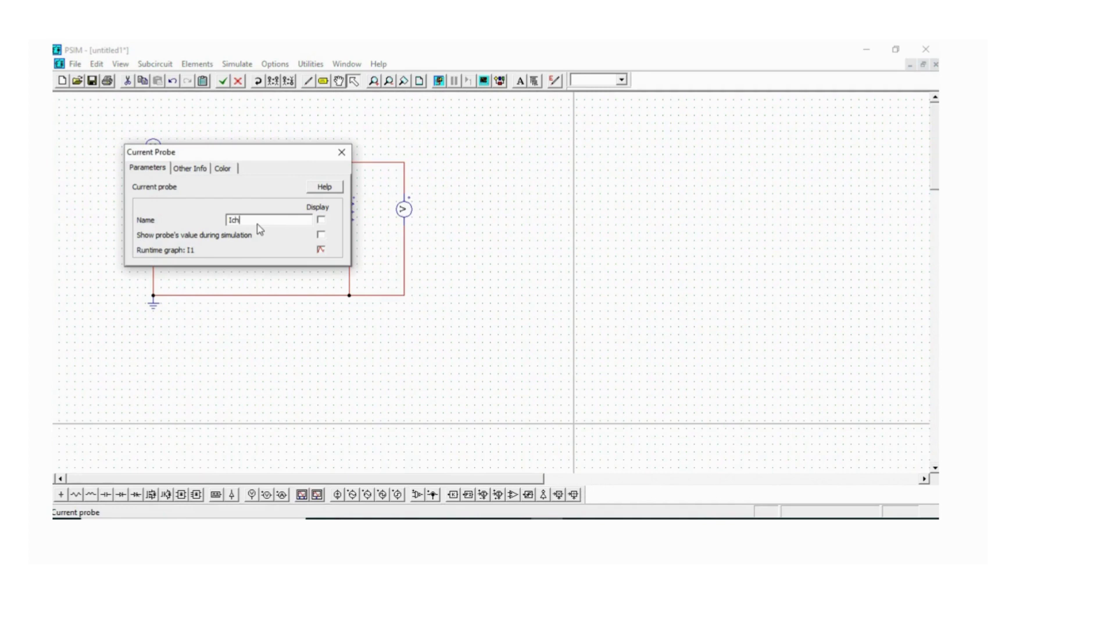
left_click(341, 153)
Rename the two-node voltage probe across the resistor as Vch and deselect it.
double_click(404, 209)
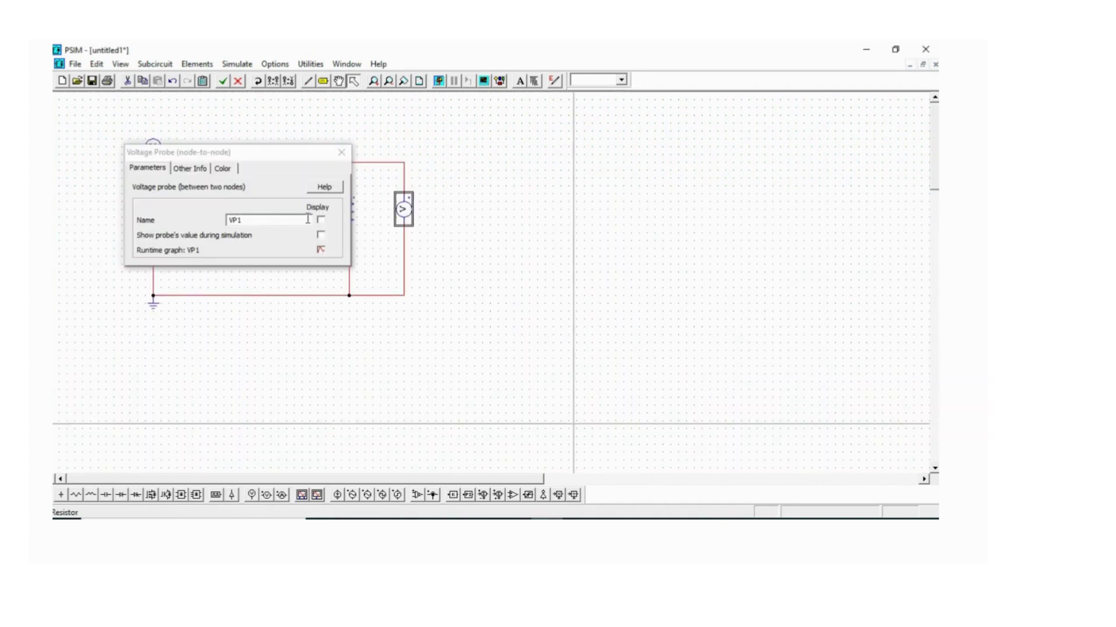
left_click(258, 222)
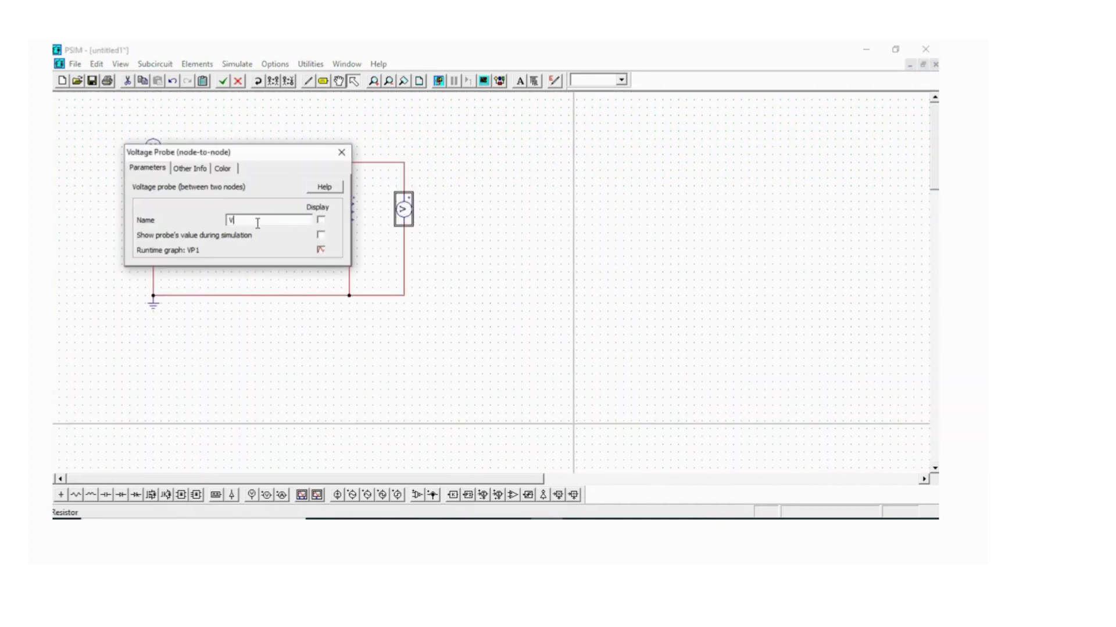
type("ch")
left_click(343, 161)
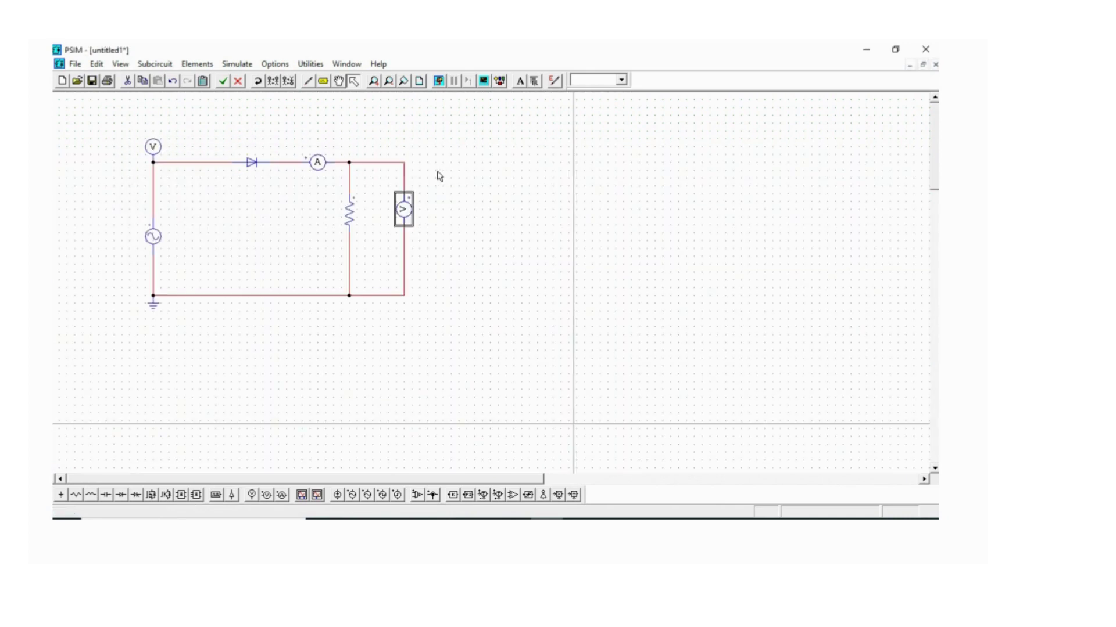
left_click(439, 175)
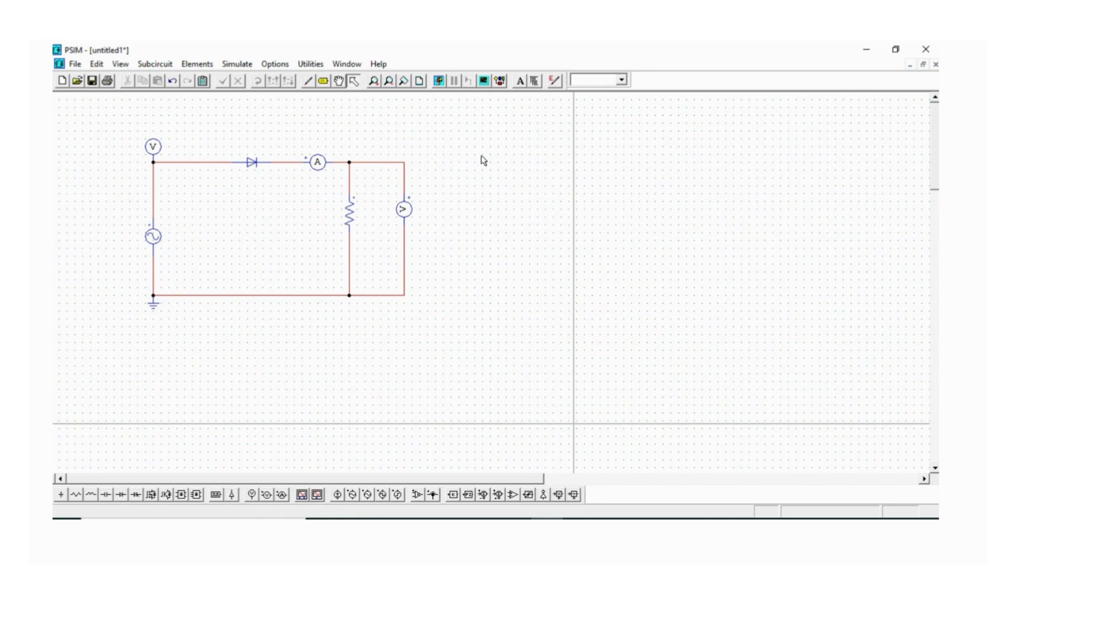
Place a Simulation Control element in the empty area above and to the right of the circuit.
left_click(238, 65)
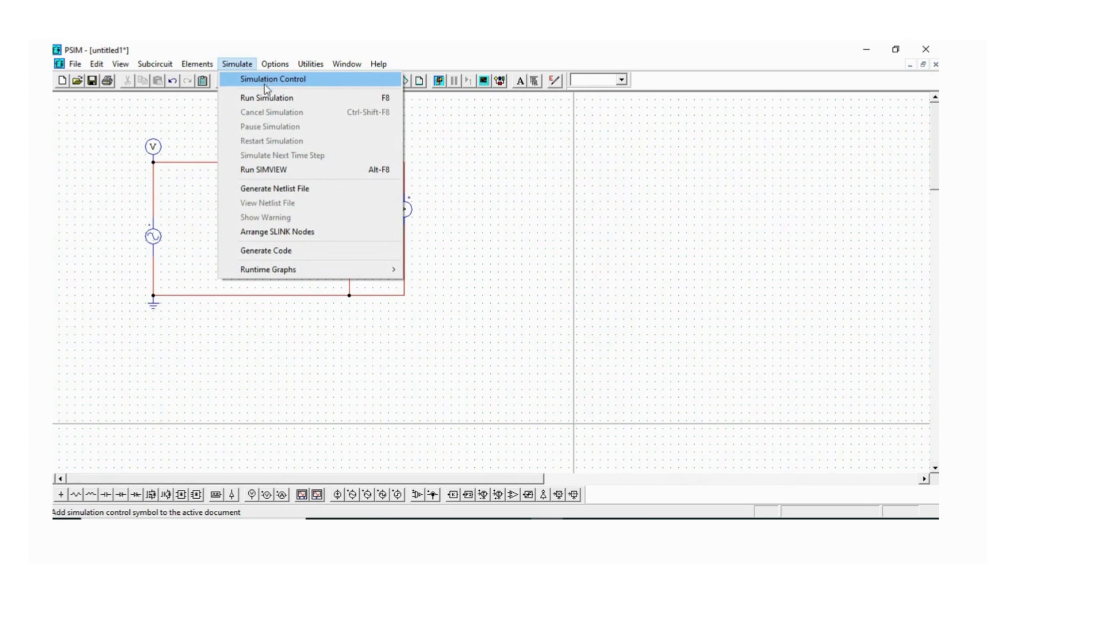
left_click(279, 80)
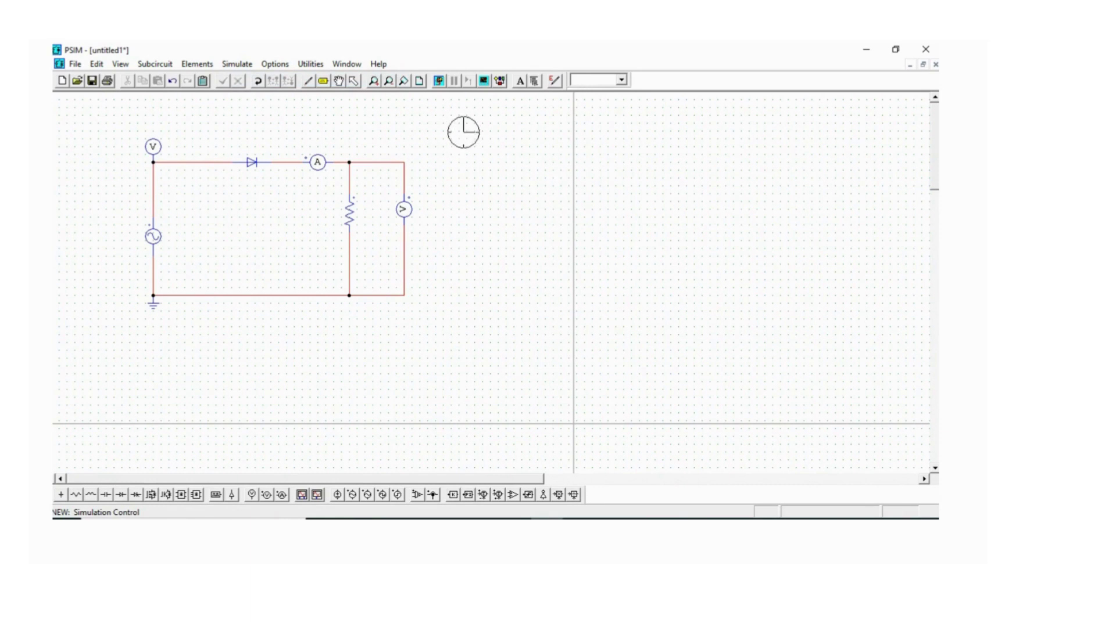
left_click(471, 131)
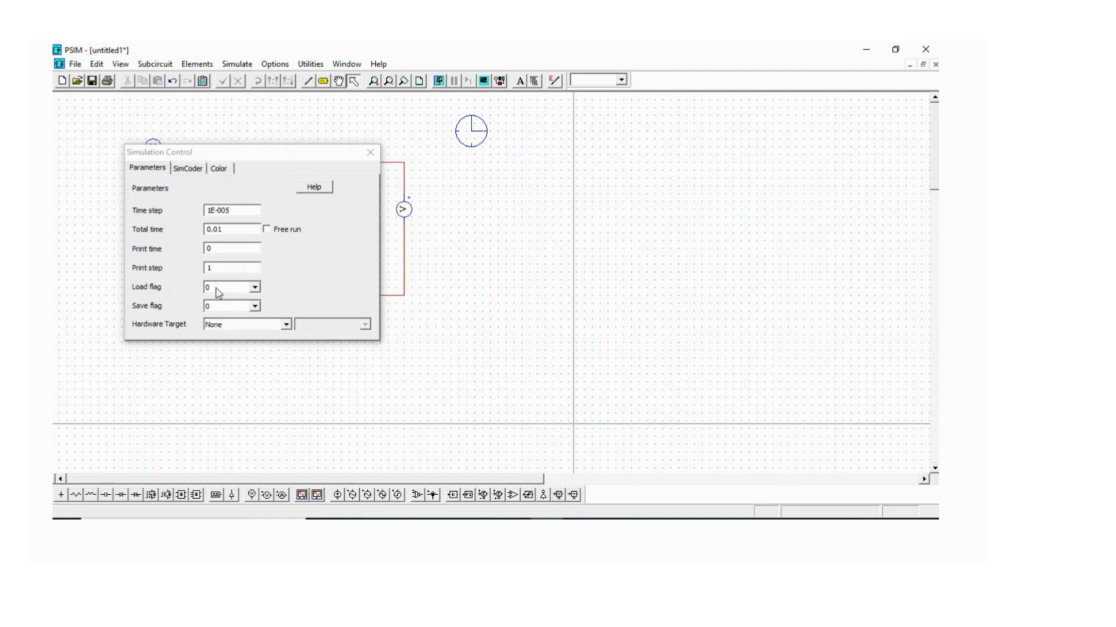
Set the simulation's total time to 0.8 and print time to 0.2, check both settings and deselect the control element.
left_click(226, 229)
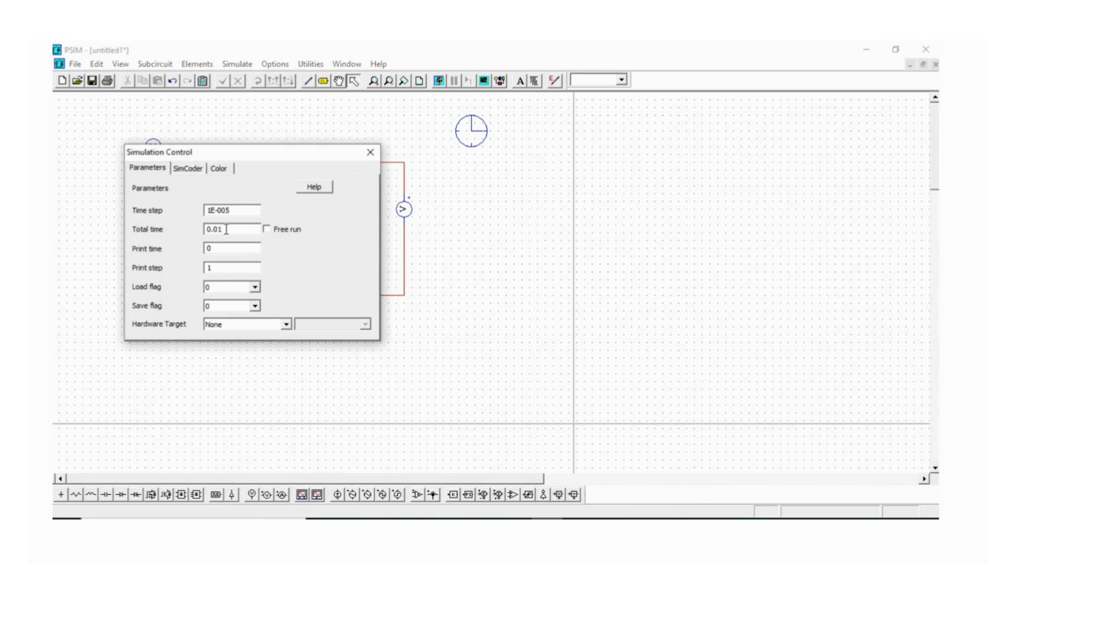
key("BackSpace")
key("BackSpace")
type("8.2")
left_click(370, 153)
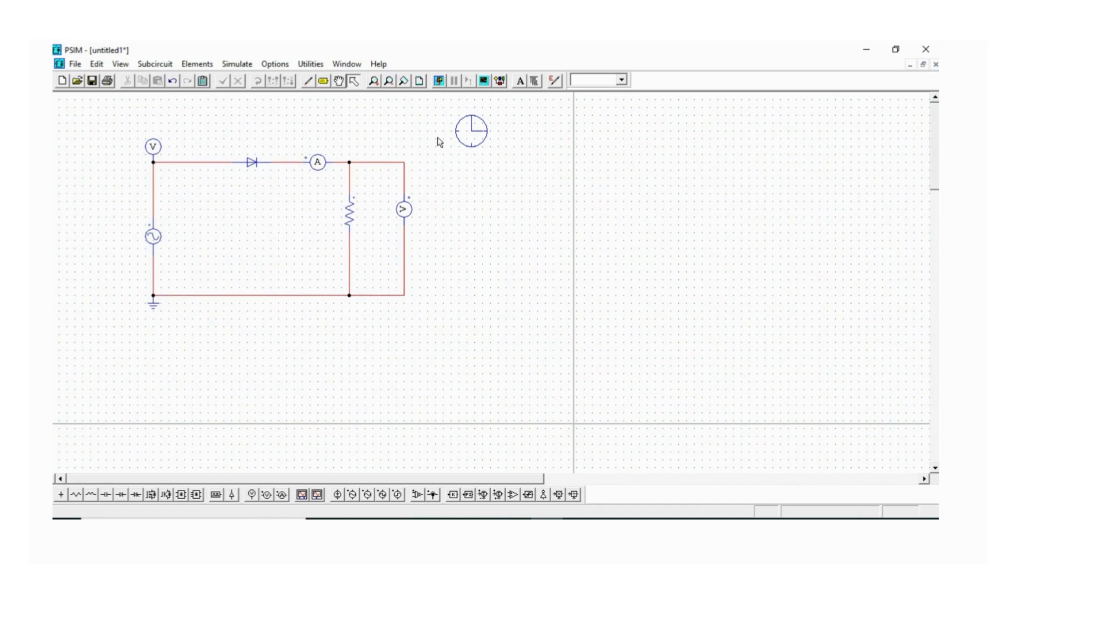
double_click(470, 131)
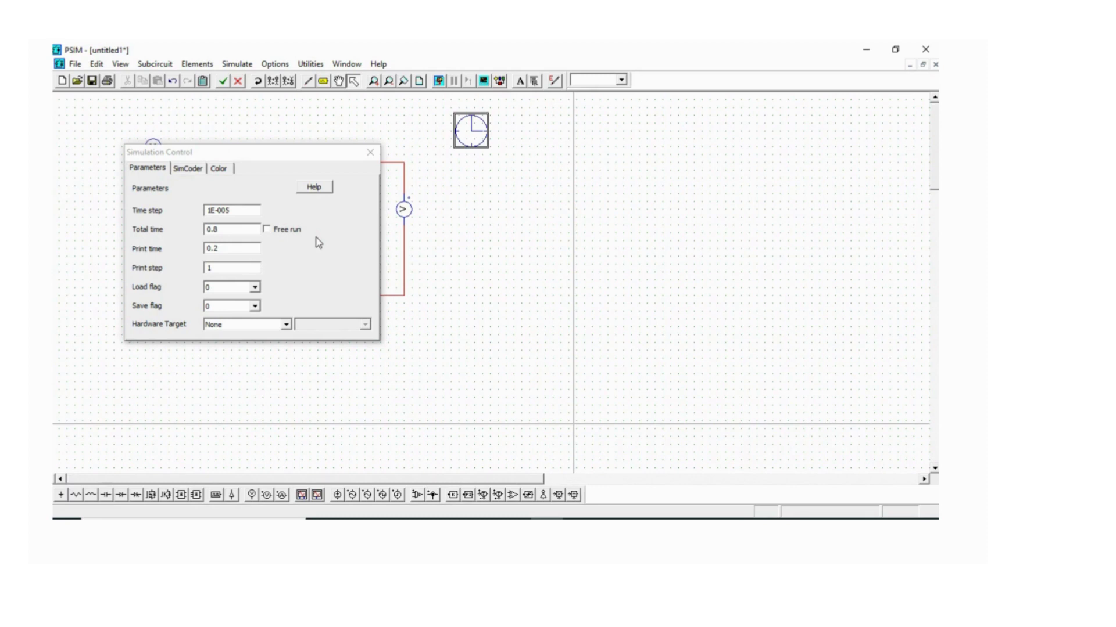
left_click(370, 152)
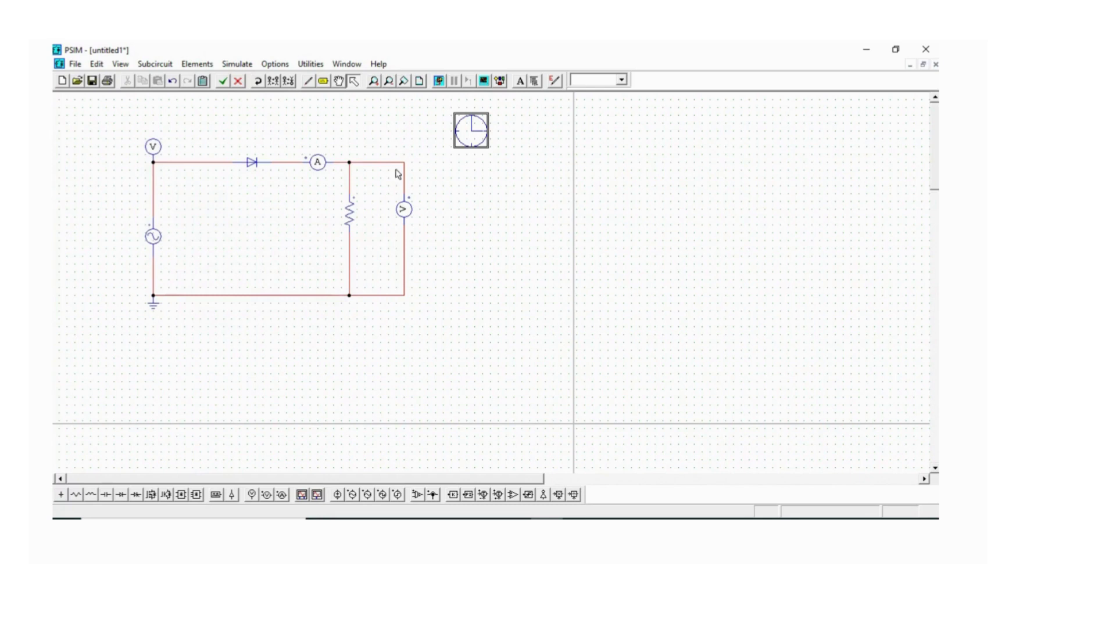
left_click(455, 205)
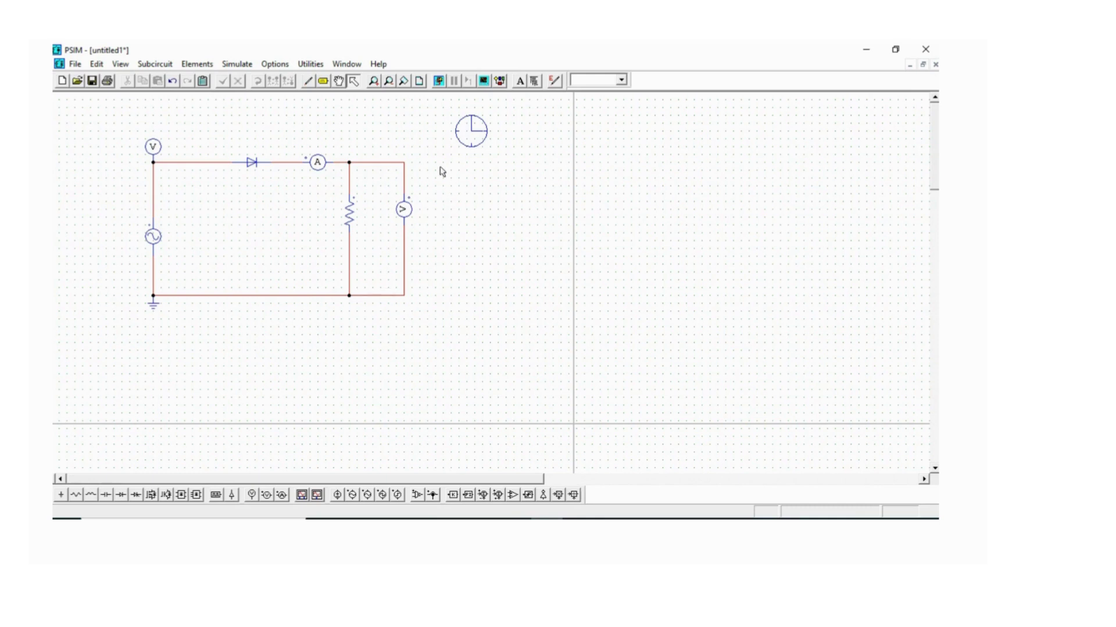
Run the simulation and plot the source voltage Vs in Simview.
left_click(232, 66)
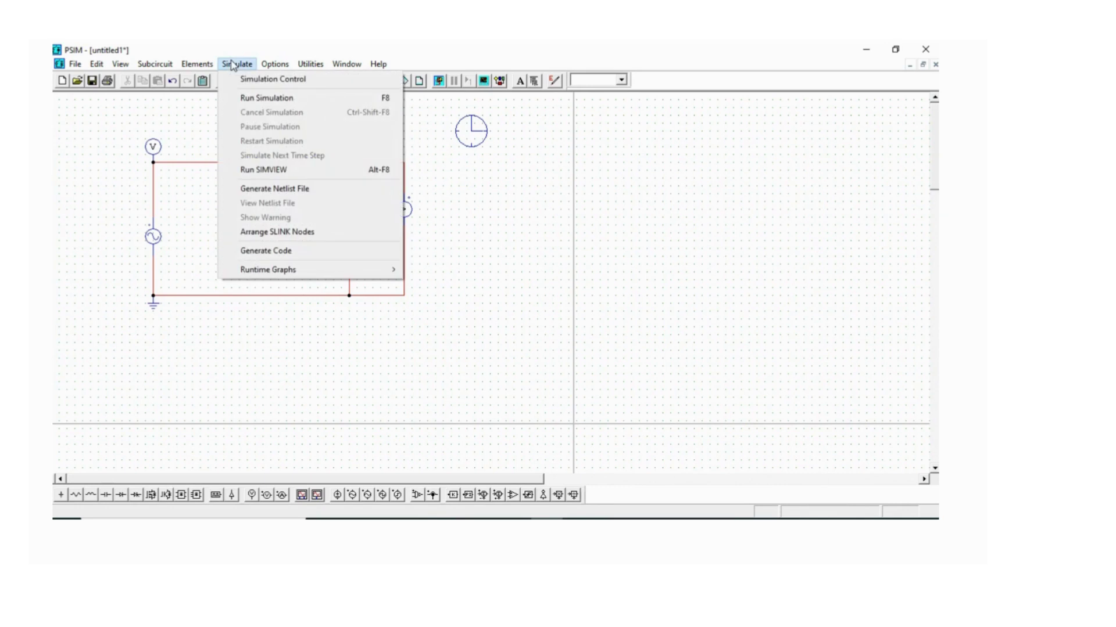
left_click(263, 100)
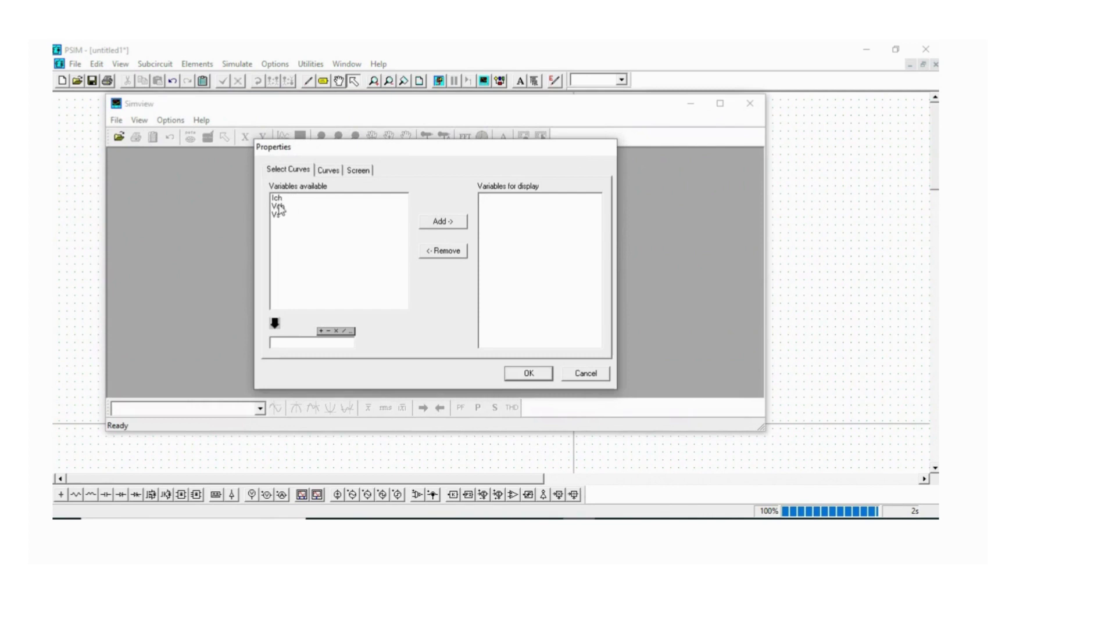
left_click(277, 215)
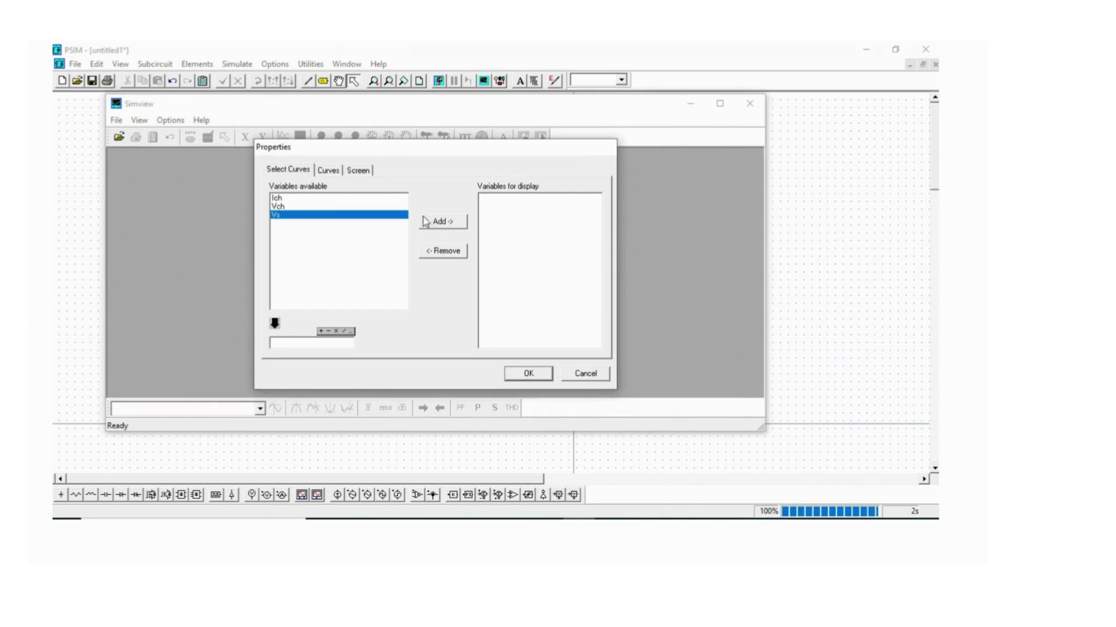
left_click(437, 222)
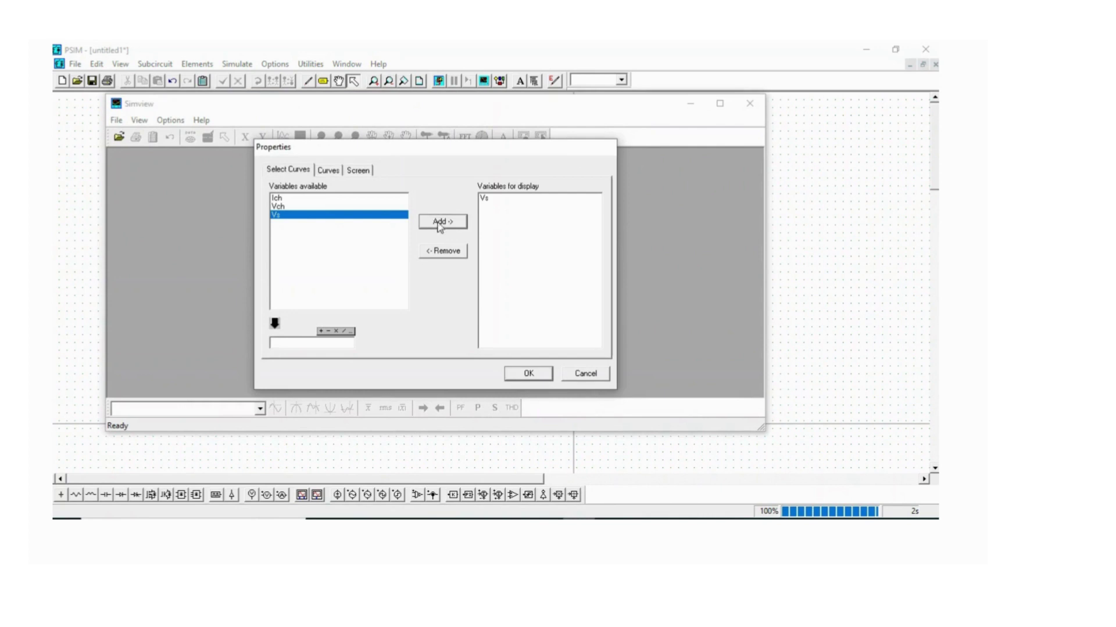
left_click(528, 376)
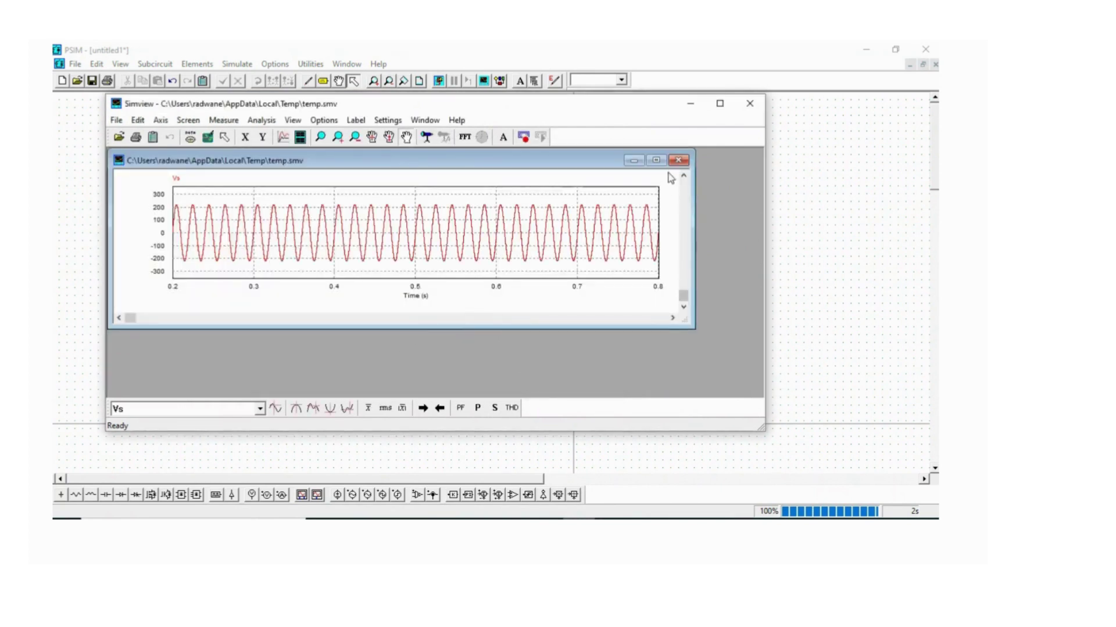
Enlarge the Vs graph to full screen, examine the source voltage waveform and close Simview.
left_click(655, 160)
left_click(718, 104)
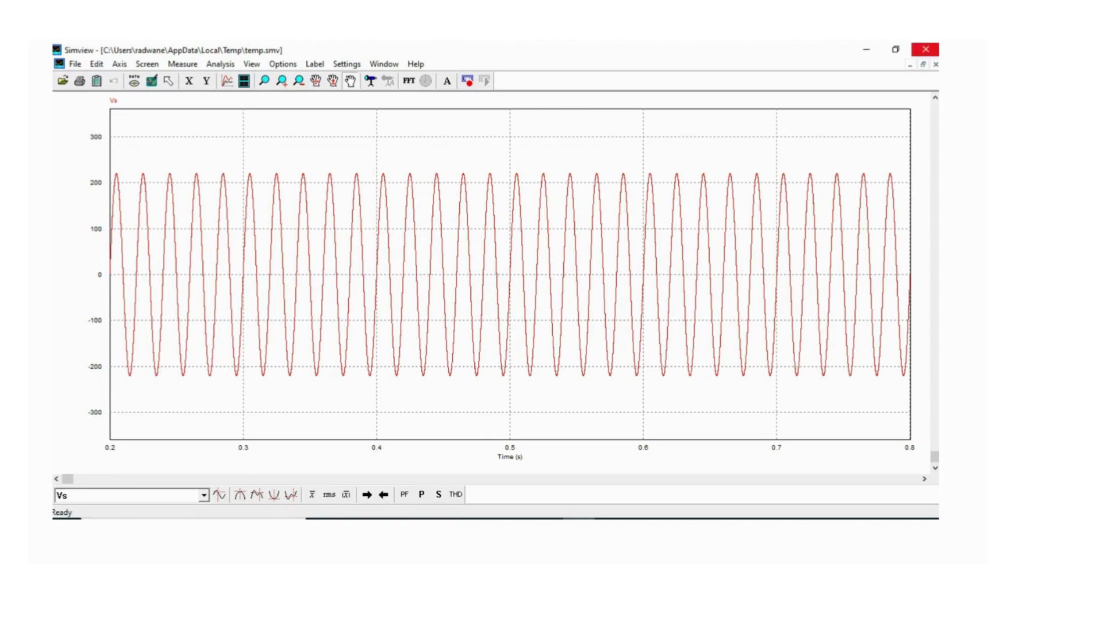
left_click(933, 51)
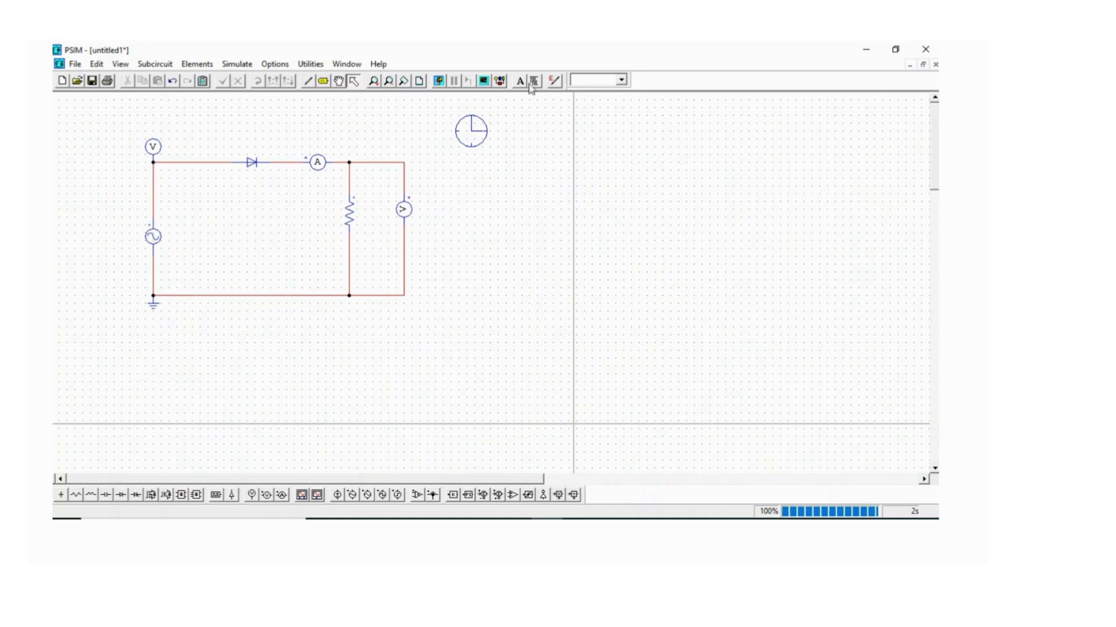
Run the simulation again and plot the load voltage Vch in Simview.
left_click(439, 82)
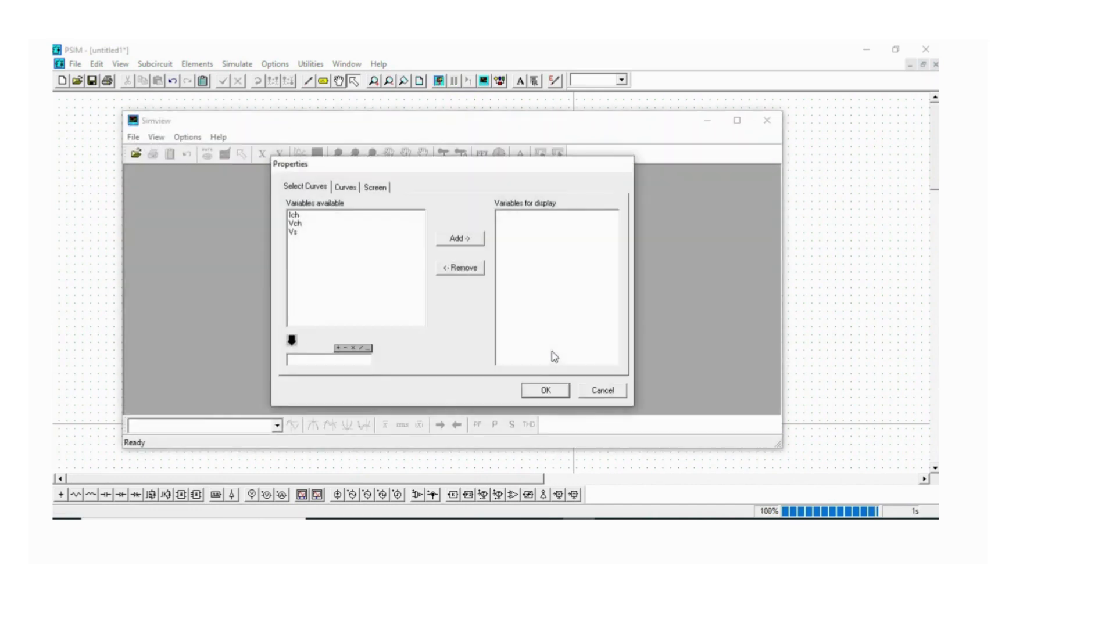
left_click(303, 225)
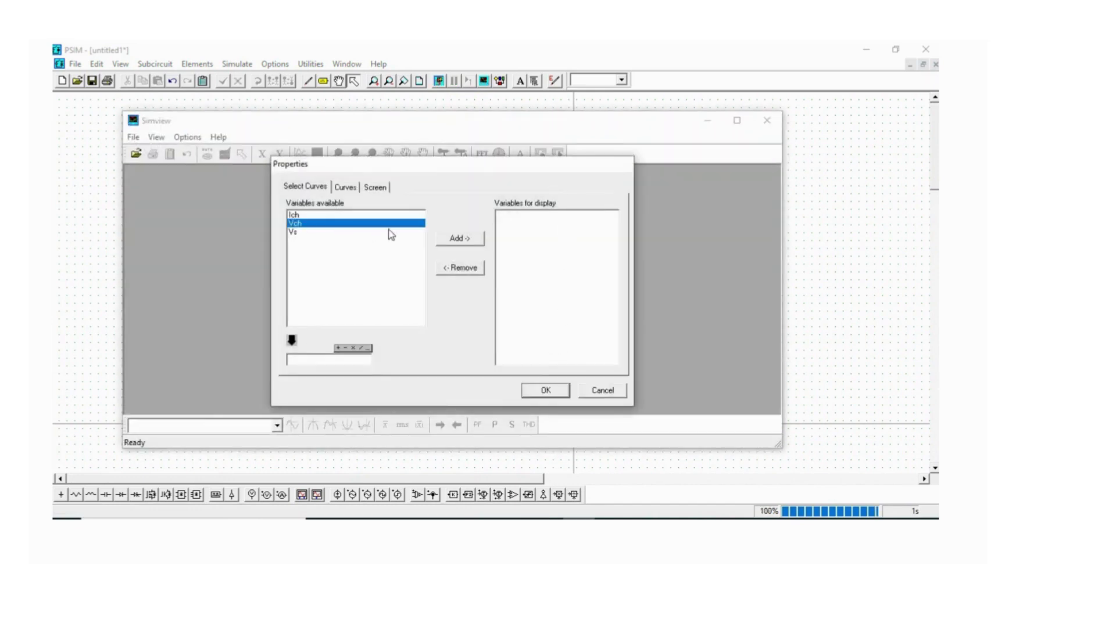
left_click(459, 240)
left_click(545, 391)
Enlarge the Vch graph to full screen, examine the rectified load voltage waveform and close Simview.
left_click(673, 176)
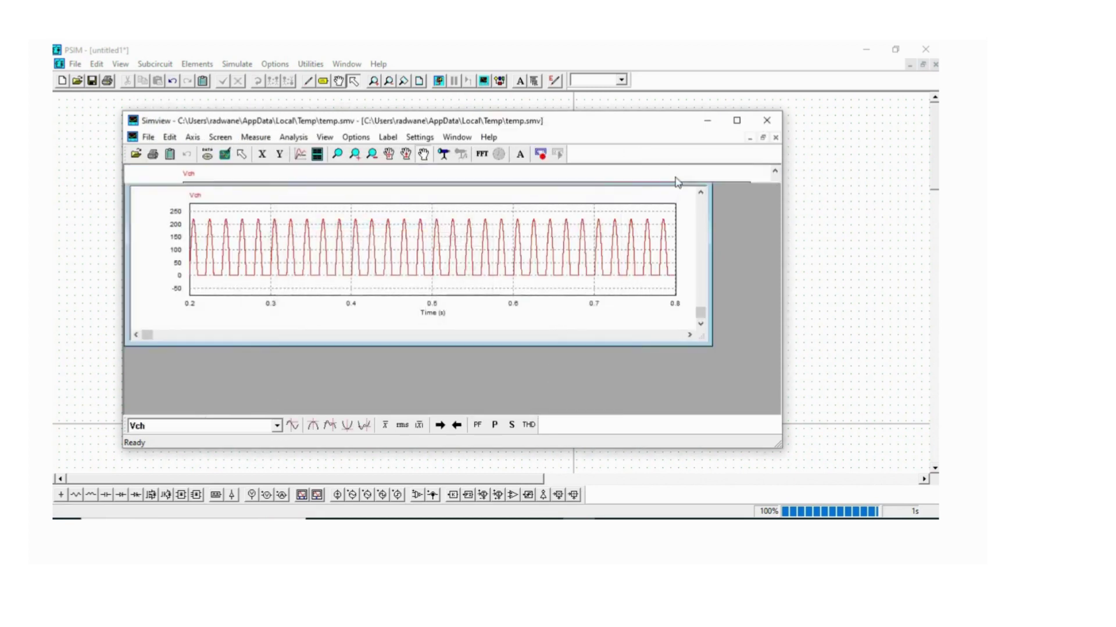
left_click(736, 120)
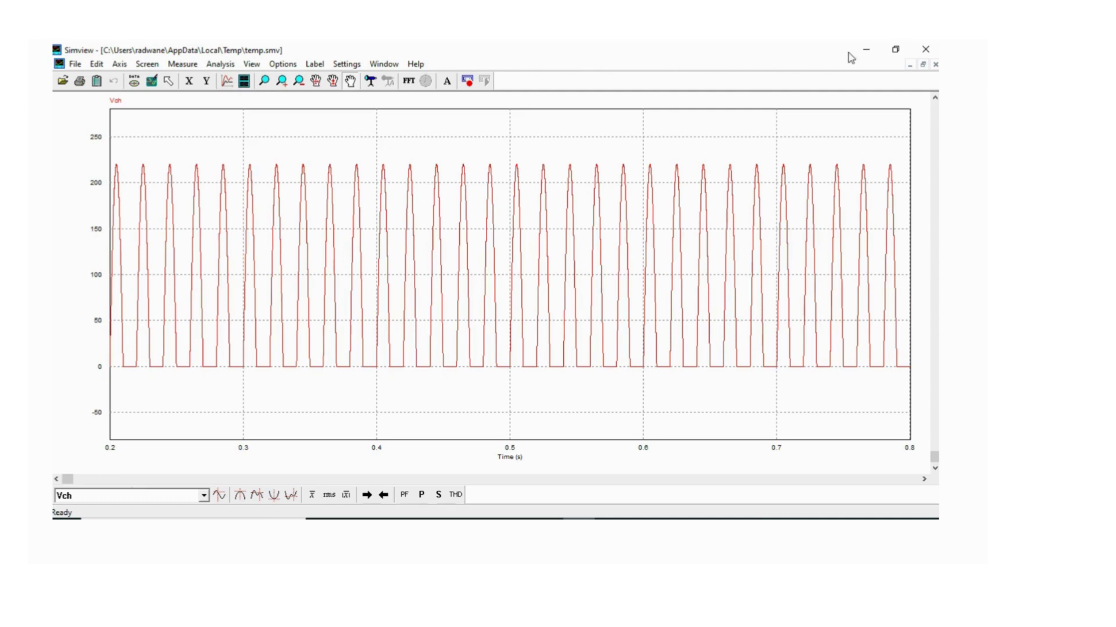
left_click(936, 49)
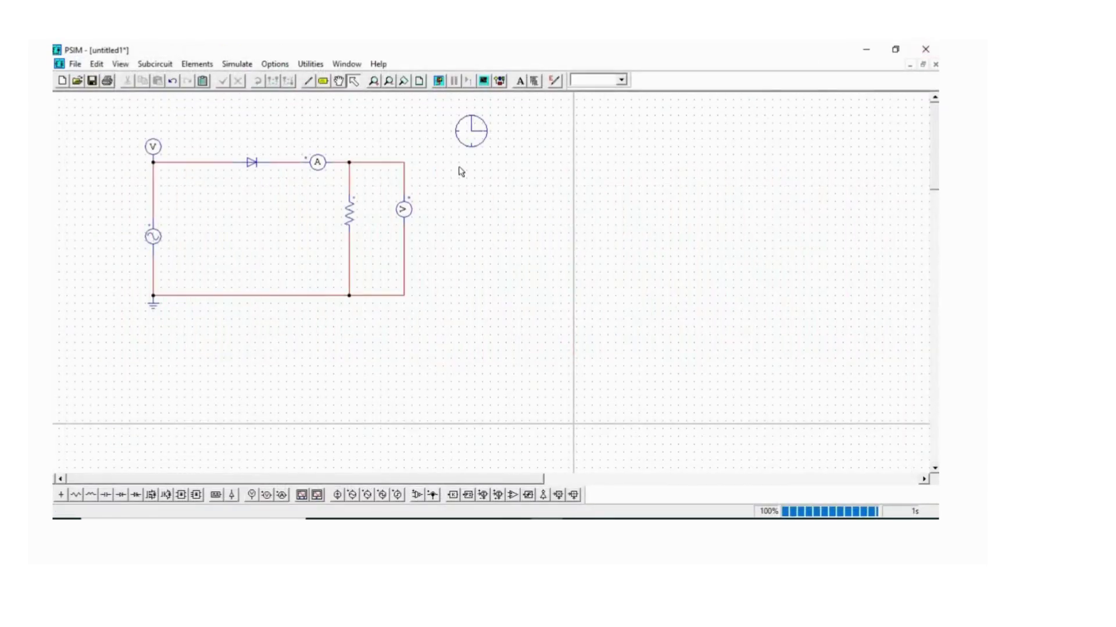